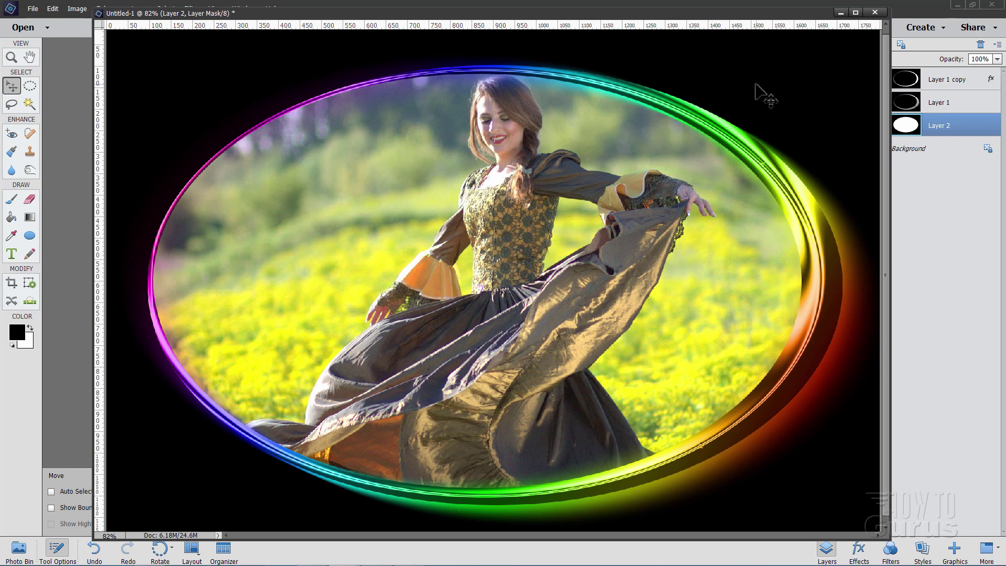
Close the sample without saving and create a new 6 x 4 inch, 300 ppi blank document.
{"action": "left_click", "coordinate": [875, 12]}
{"action": "left_click", "coordinate": [425, 210]}
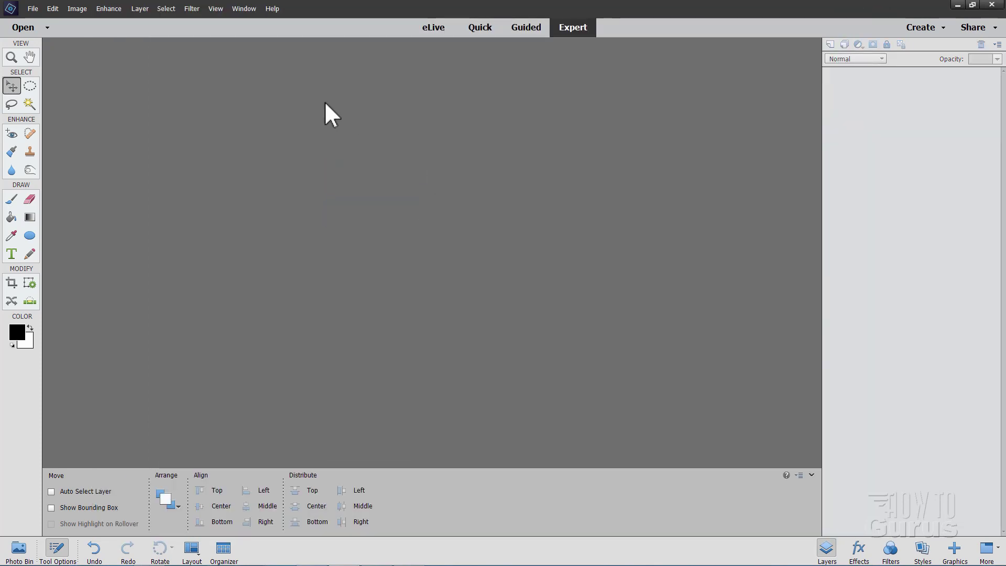
{"action": "left_click", "coordinate": [33, 9]}
{"action": "mouse_move", "coordinate": [36, 20]}
{"action": "left_click", "coordinate": [176, 20]}
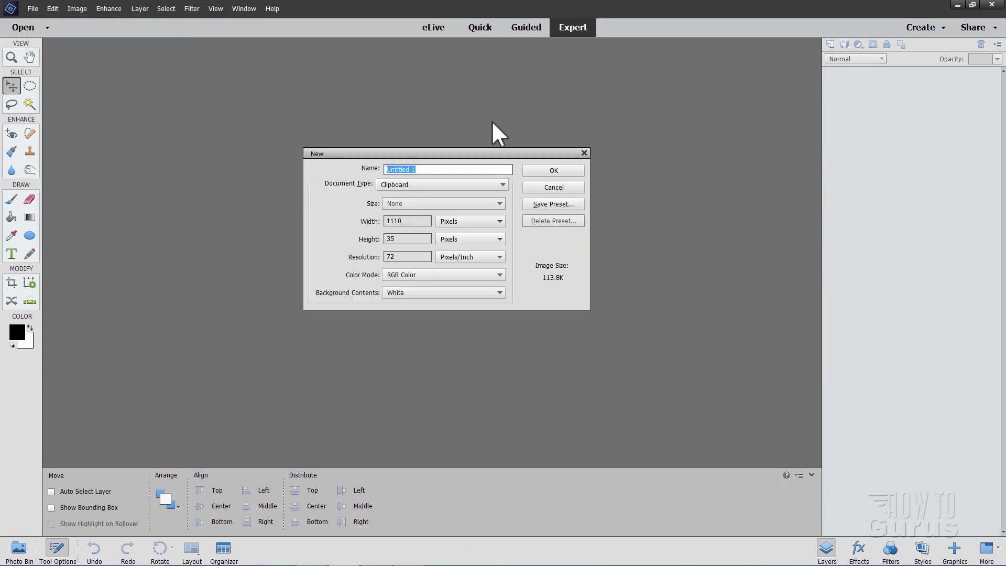
{"action": "left_click", "coordinate": [453, 186]}
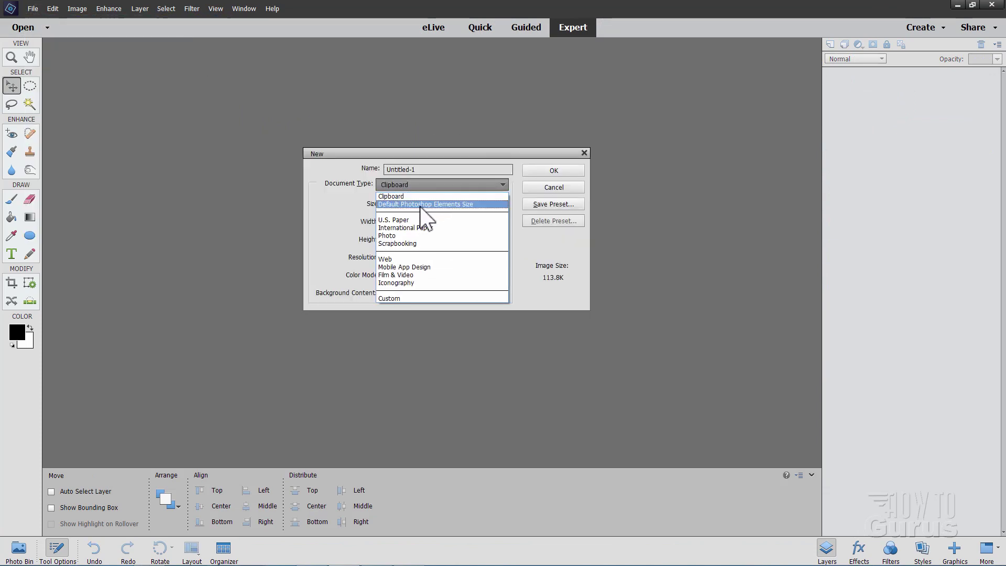
{"action": "left_click", "coordinate": [438, 205]}
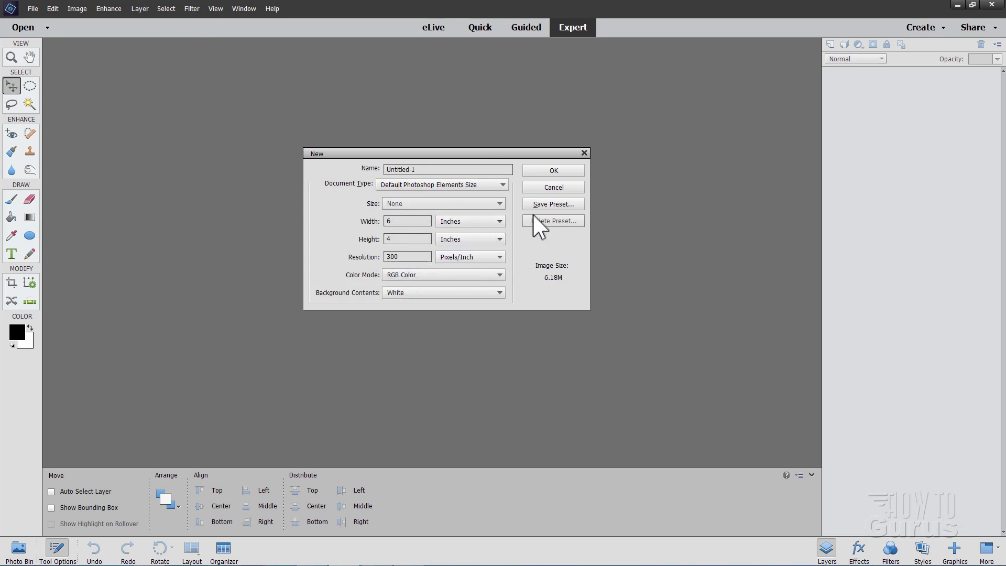
{"action": "double_click", "coordinate": [407, 257]}
{"action": "left_click", "coordinate": [542, 170]}
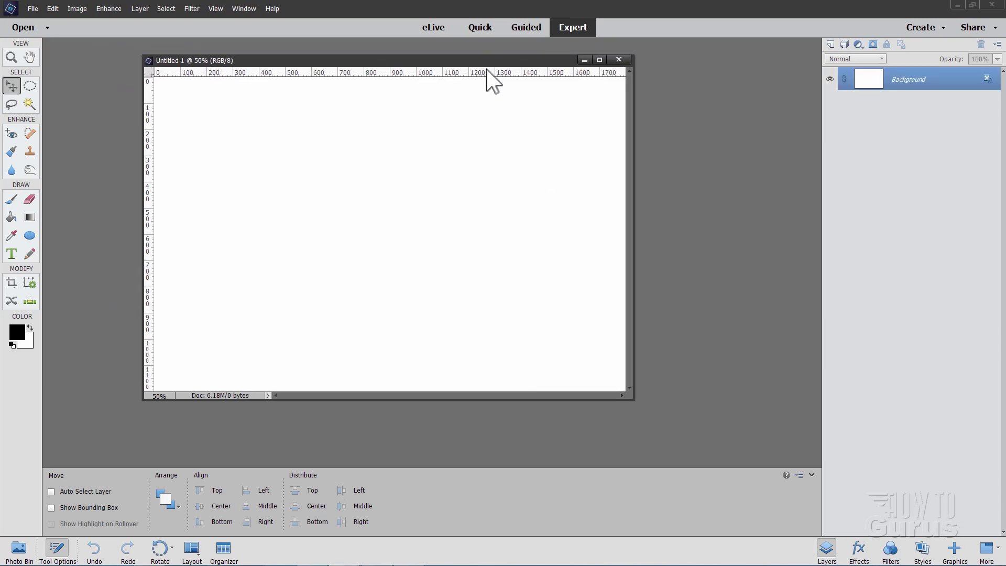
Dock Untitled-1, fit it to the screen, and fill its background solid black.
{"action": "left_click_drag", "start_coordinate": [488, 60], "coordinate": [487, 43]}
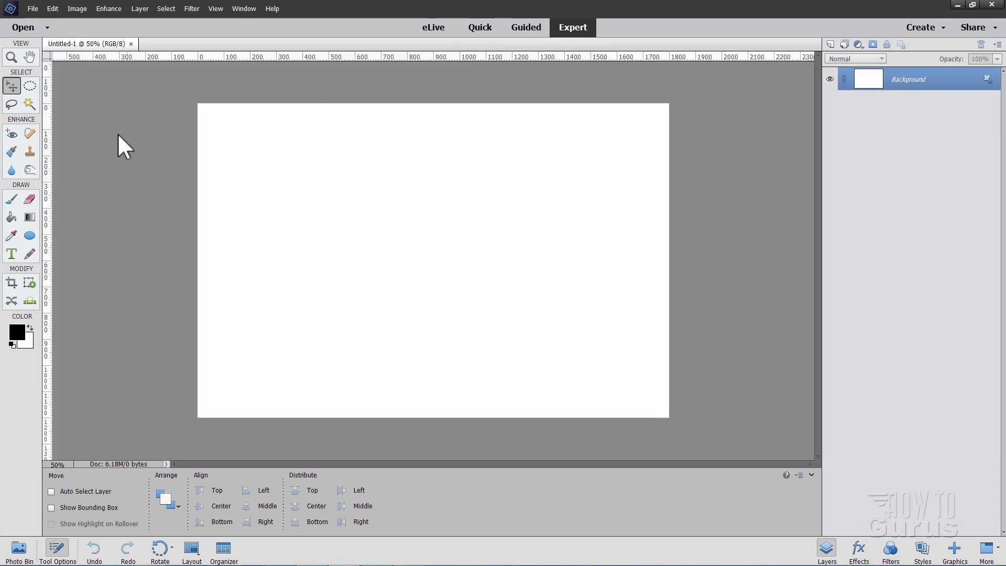
{"action": "left_click", "coordinate": [12, 58]}
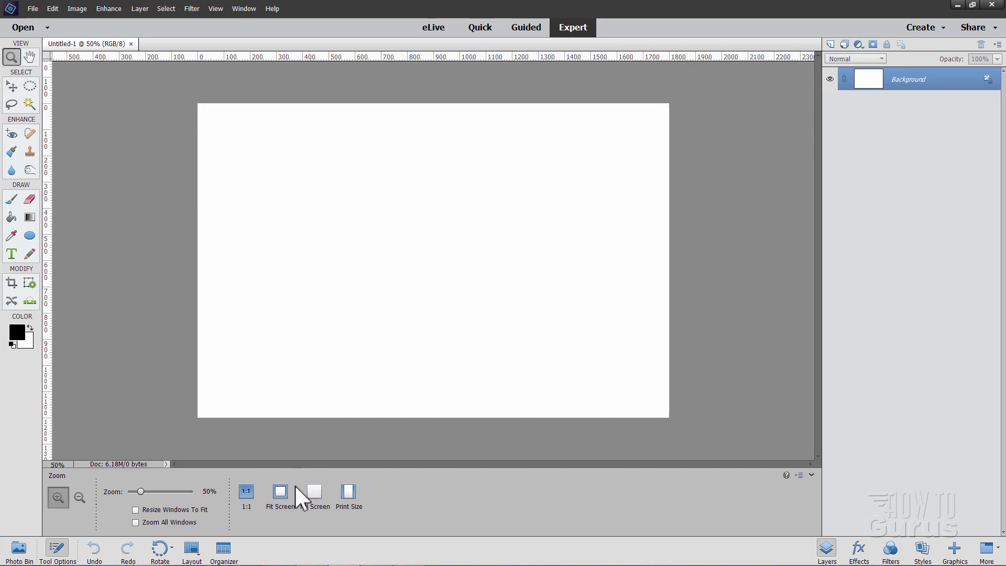
{"action": "left_click", "coordinate": [279, 492]}
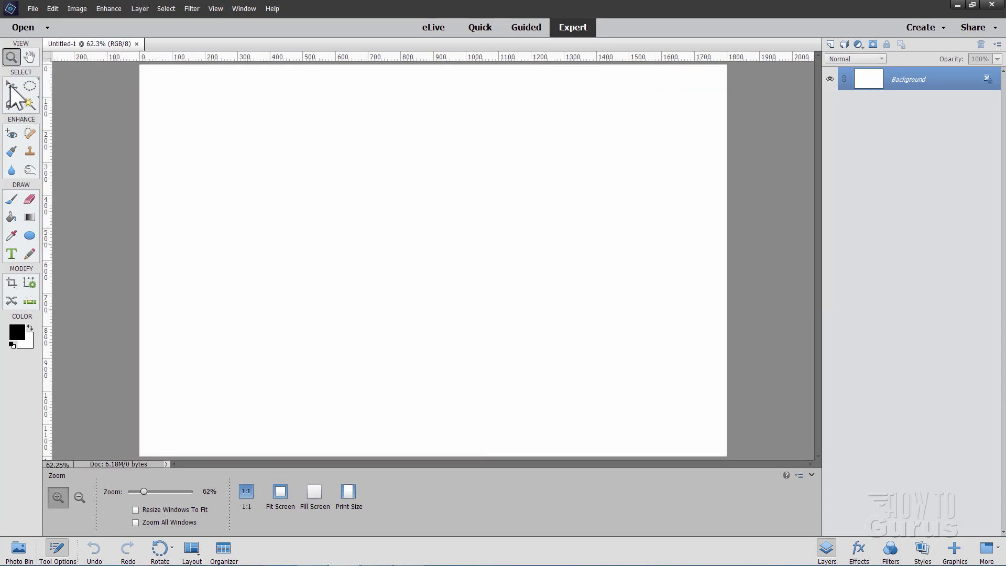
{"action": "left_click", "coordinate": [11, 86]}
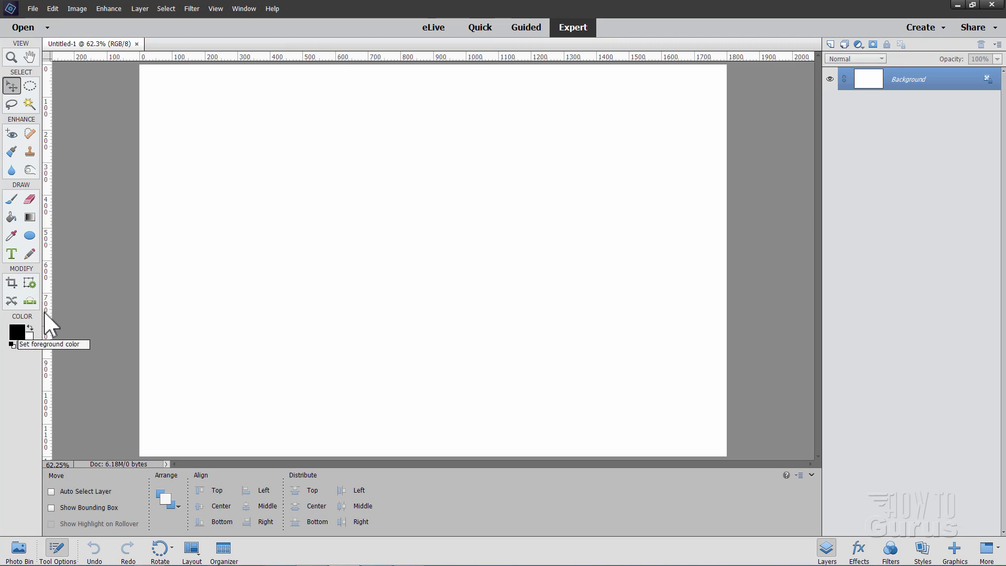
{"action": "left_click", "coordinate": [11, 217]}
{"action": "left_click", "coordinate": [296, 223]}
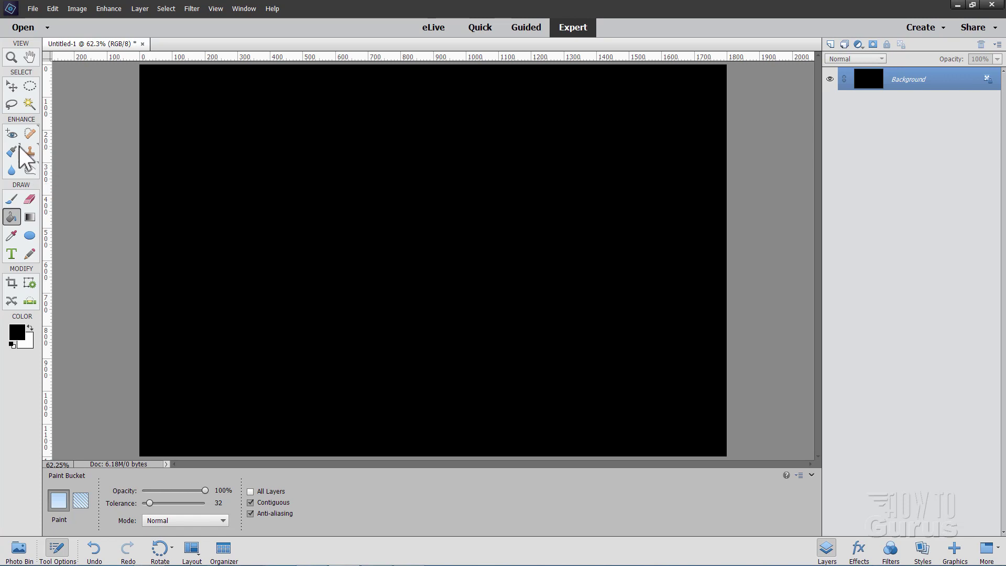
{"action": "left_click", "coordinate": [11, 87]}
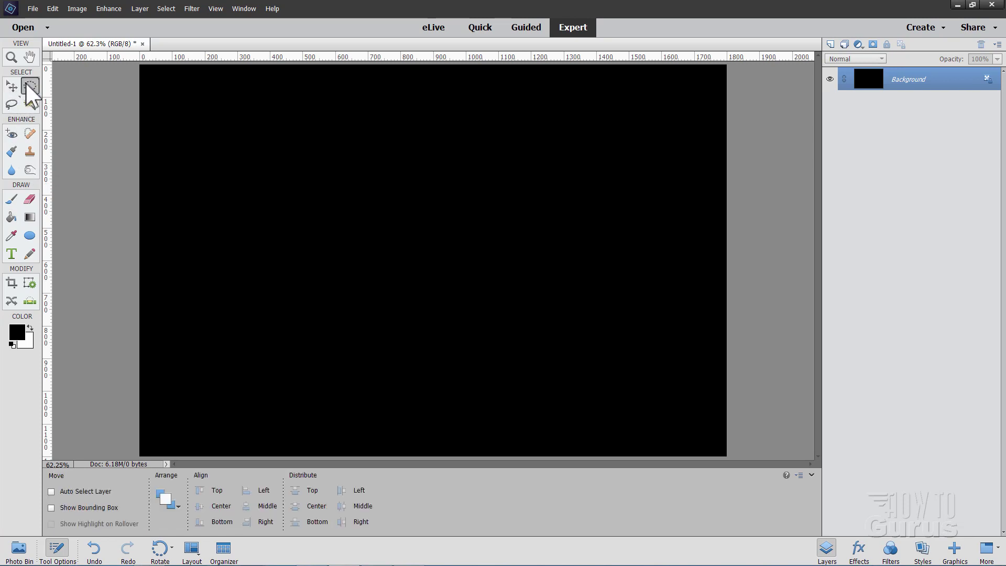
With the Elliptical Marquee, keeping rulers in pixels, draw a large ellipse across the canvas.
{"action": "left_click", "coordinate": [28, 86]}
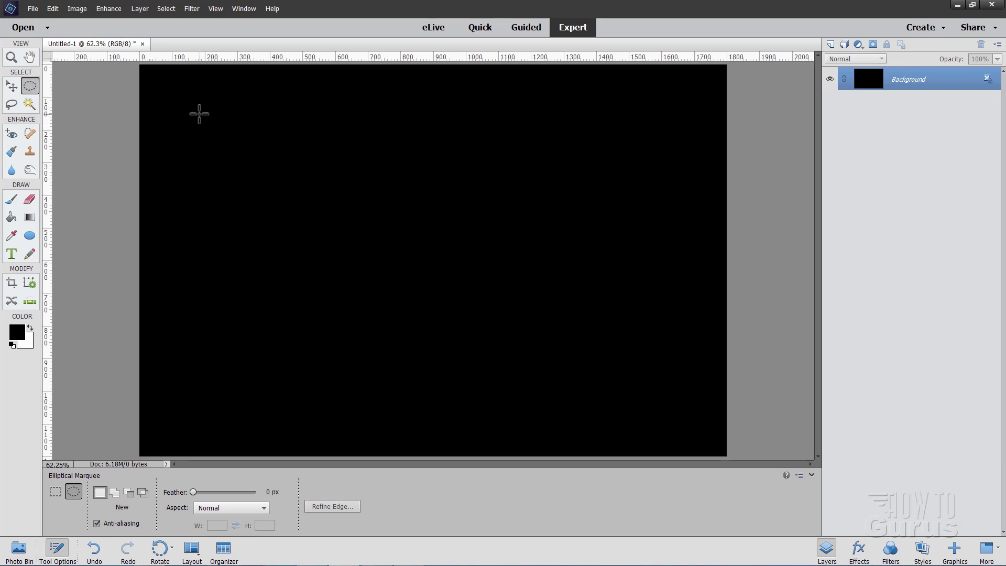
{"action": "right_click", "coordinate": [233, 55]}
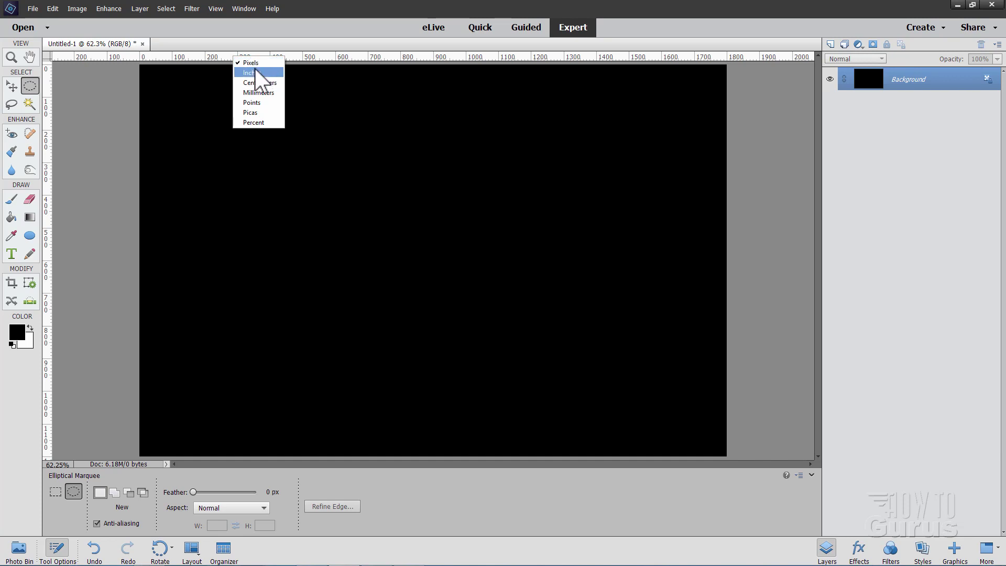
{"action": "left_click", "coordinate": [239, 63]}
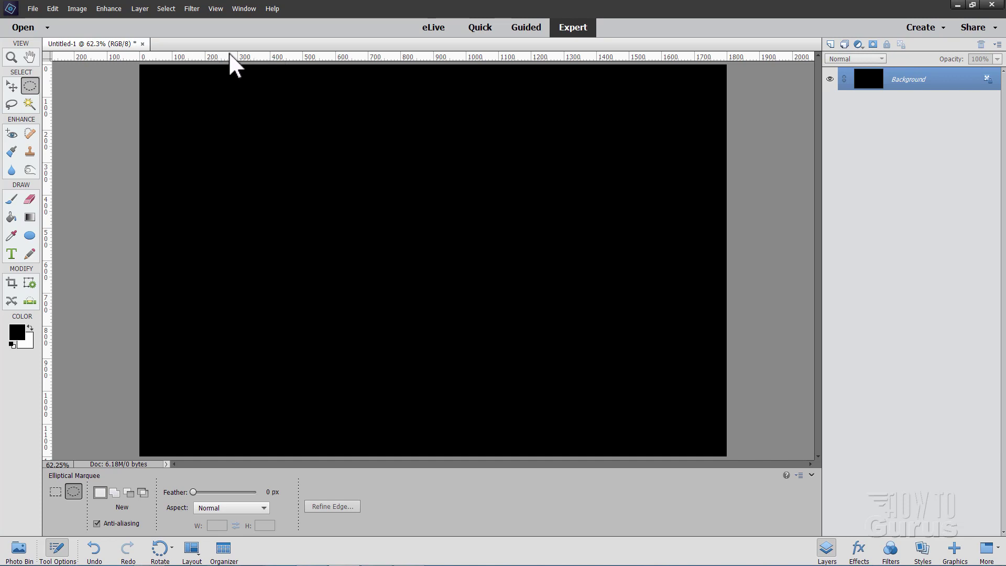
{"action": "left_click", "coordinate": [215, 8]}
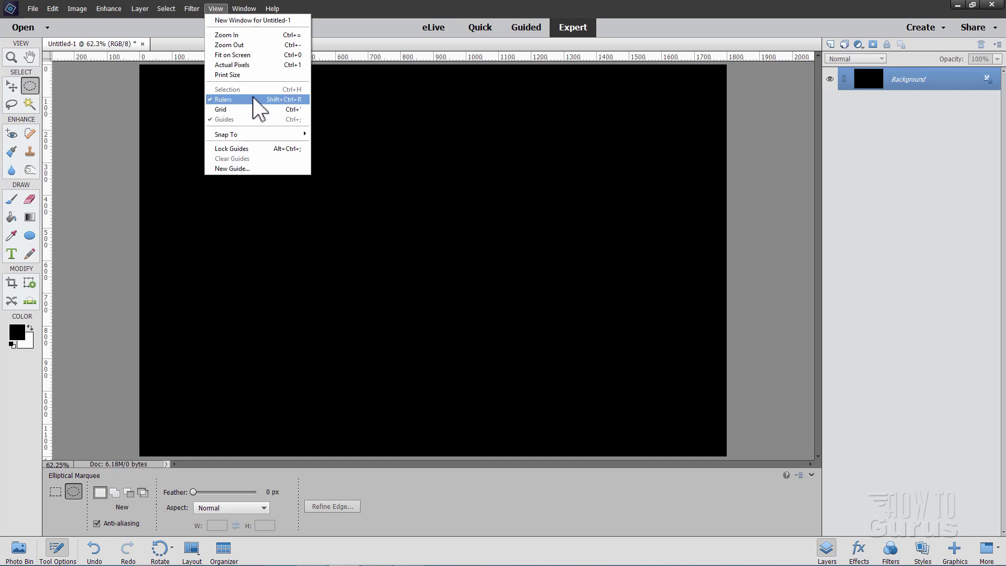
{"action": "left_click", "coordinate": [130, 102]}
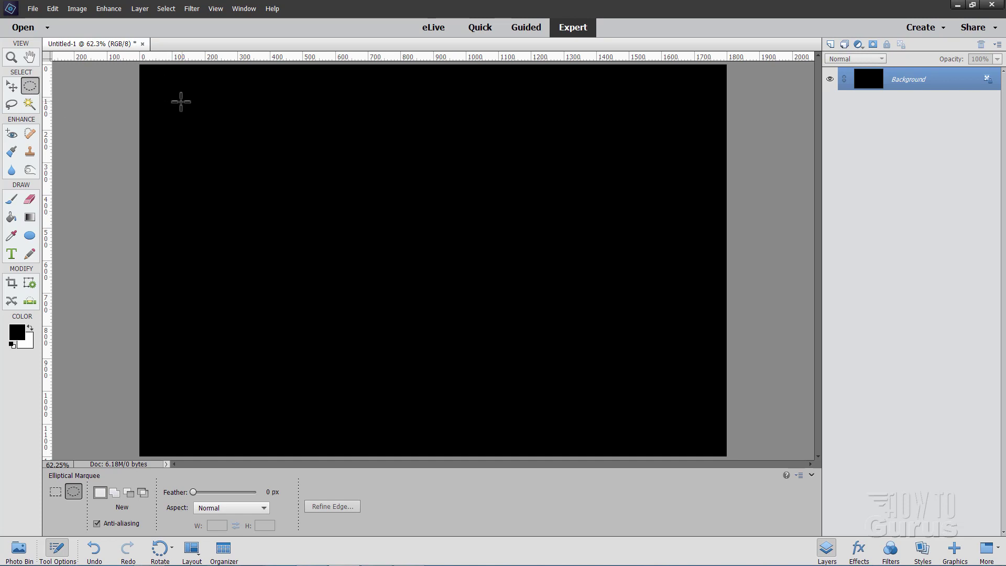
{"action": "left_click_drag", "start_coordinate": [182, 101], "coordinate": [683, 421]}
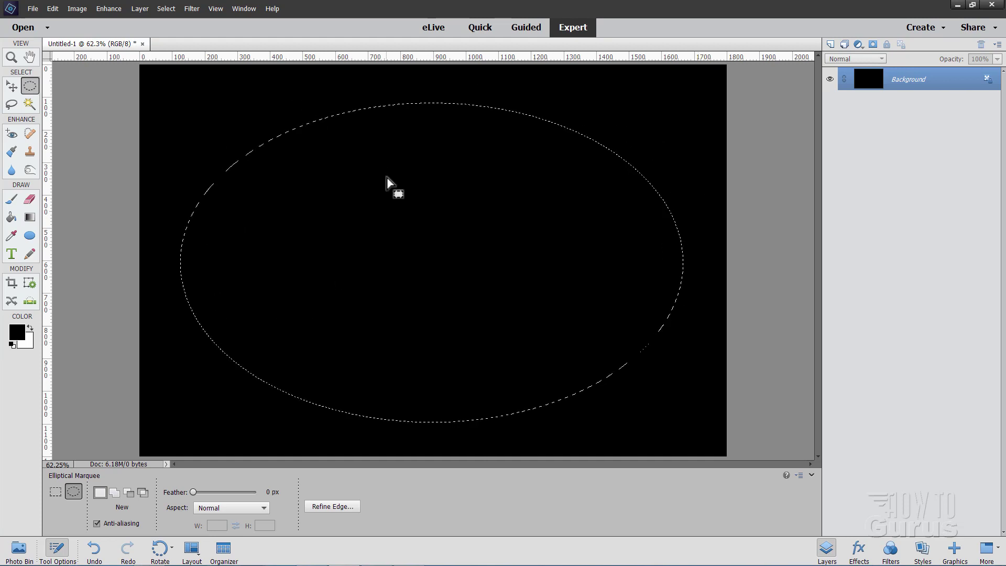
Save the elliptical selection as 'ellipse', then deselect.
{"action": "left_click", "coordinate": [166, 9]}
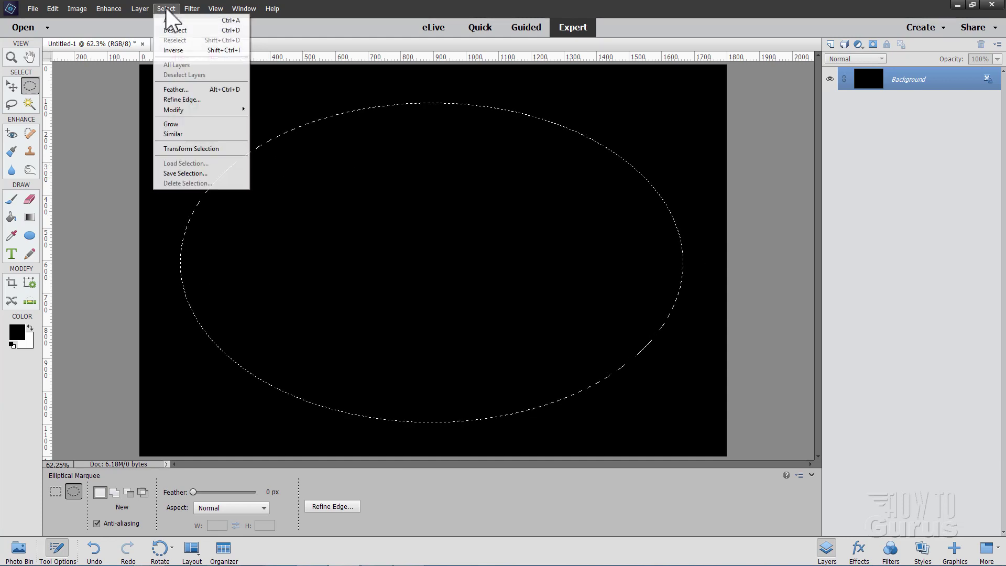
{"action": "left_click", "coordinate": [192, 173]}
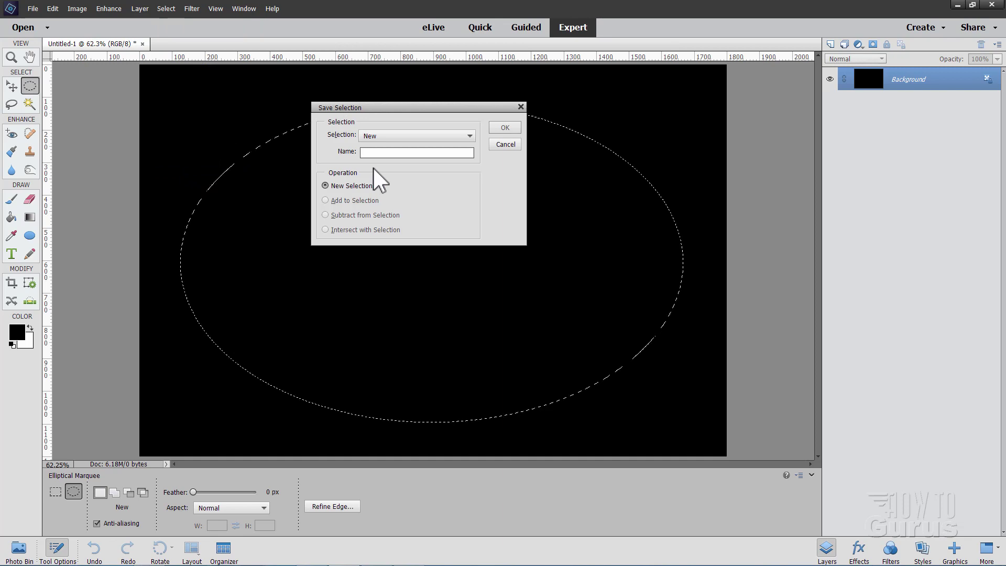
{"action": "type", "text": "ellipse"}
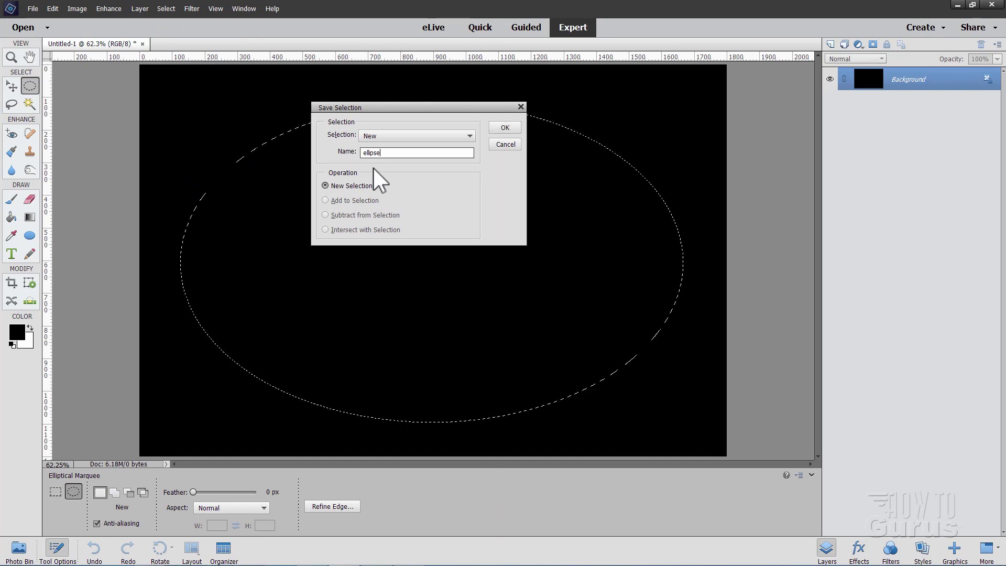
{"action": "left_click", "coordinate": [500, 127]}
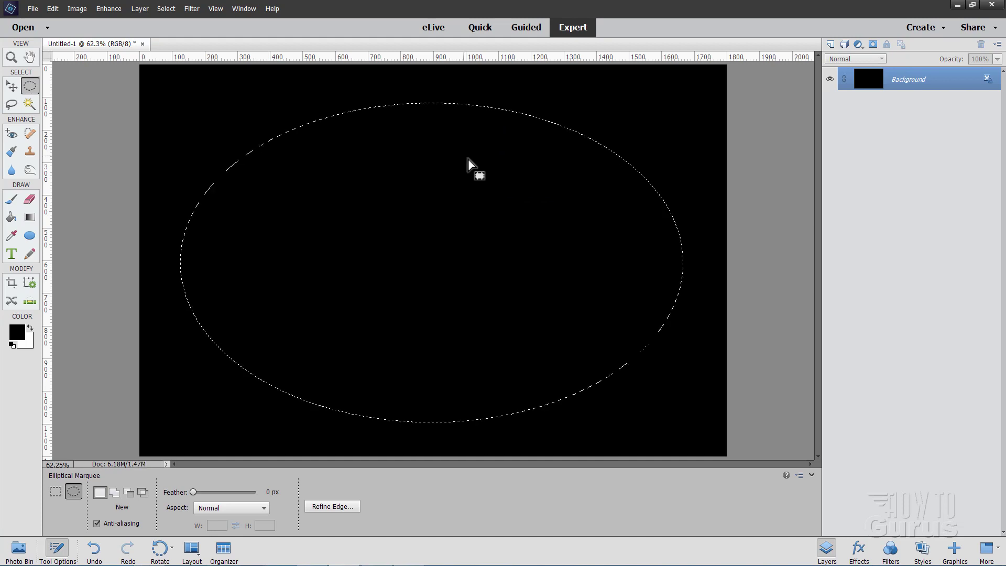
{"action": "left_click", "coordinate": [167, 8]}
{"action": "left_click", "coordinate": [173, 30]}
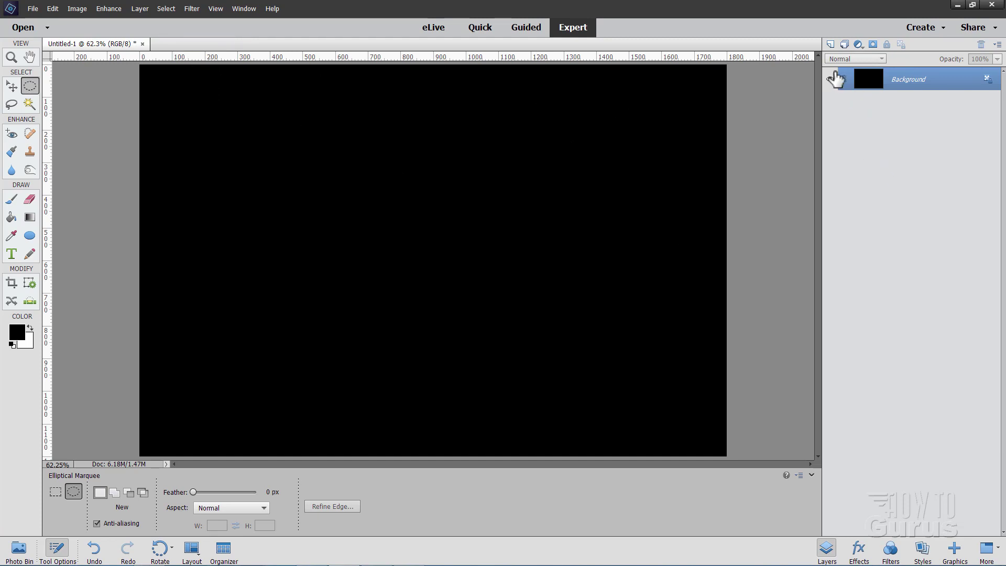
Add Layer 1 and fill it edge to edge with a diagonal rainbow linear gradient.
{"action": "left_click", "coordinate": [831, 44]}
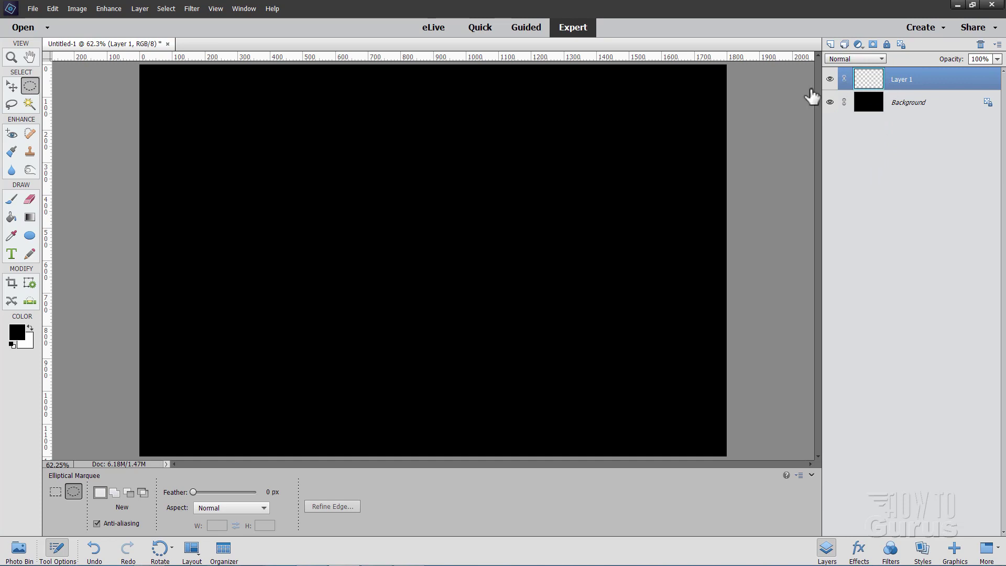
{"action": "left_click", "coordinate": [30, 217]}
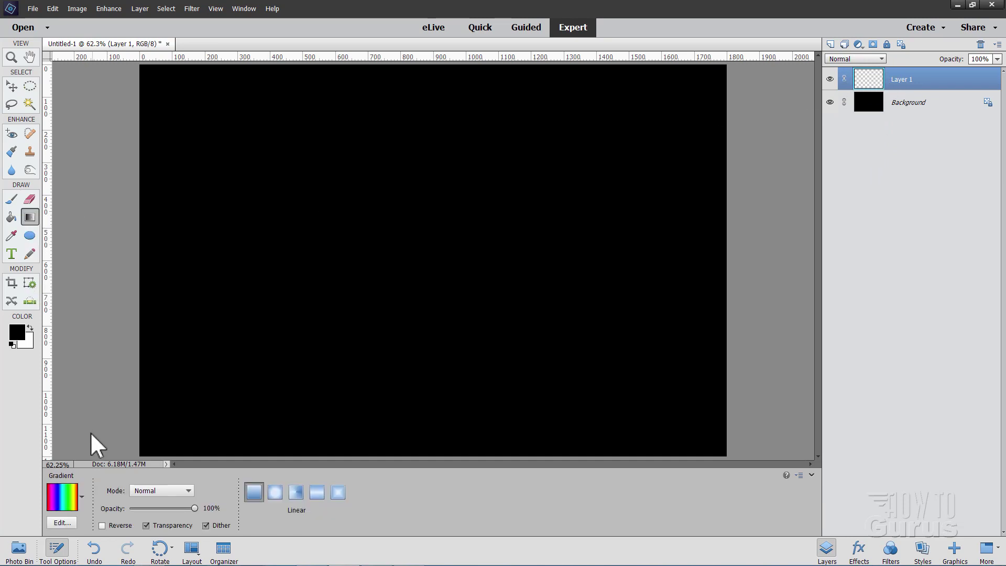
{"action": "left_click", "coordinate": [82, 496]}
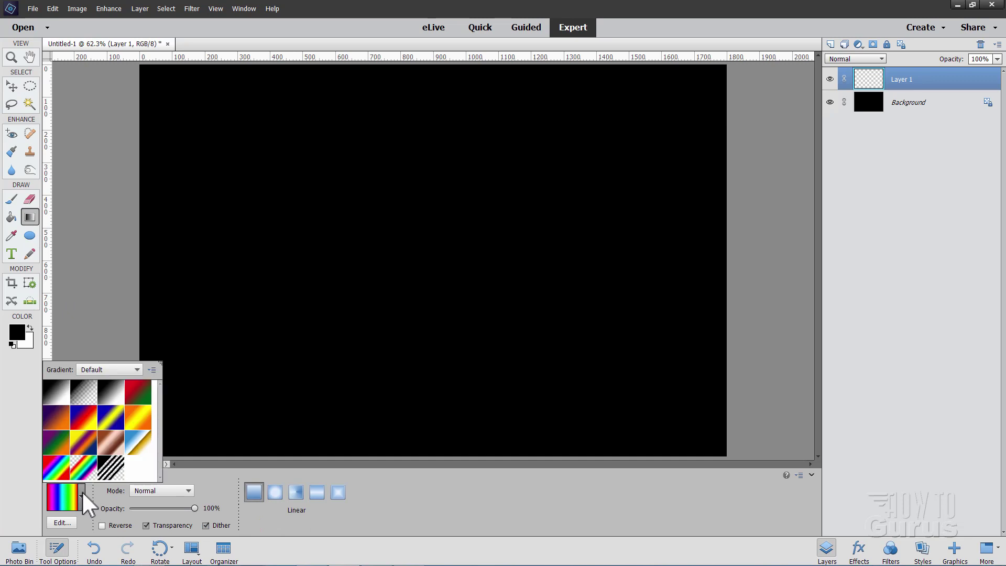
{"action": "double_click", "coordinate": [59, 470]}
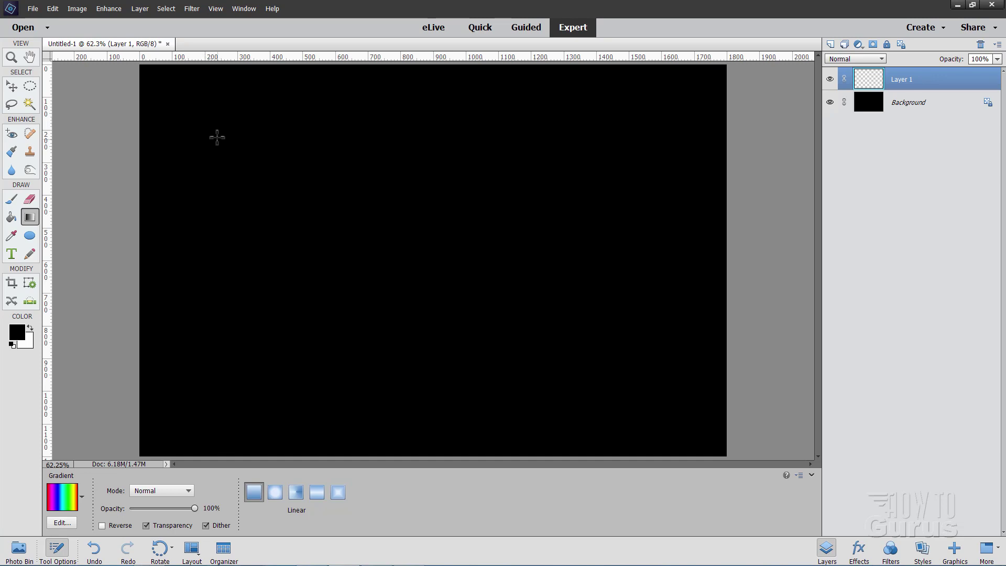
{"action": "left_click_drag", "start_coordinate": [249, 167], "coordinate": [642, 375]}
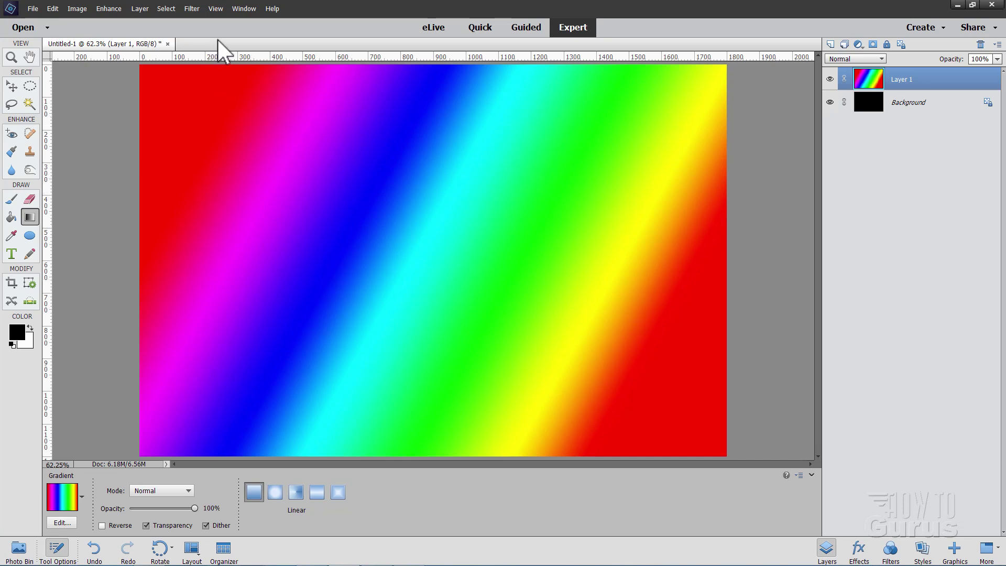
Load the saved 'ellipse' selection and mask Layer 1 to the ellipse shape.
{"action": "left_click", "coordinate": [168, 9]}
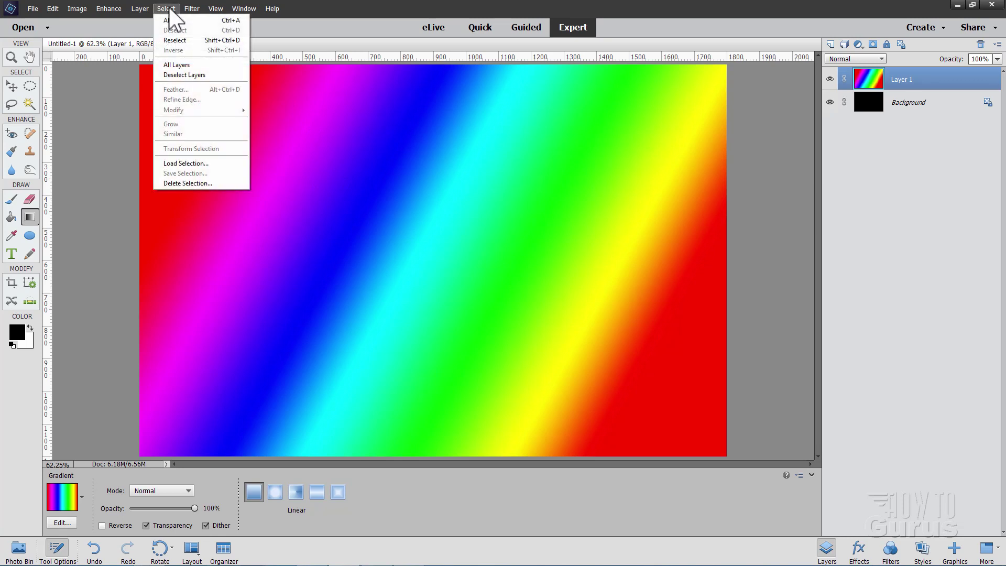
{"action": "left_click", "coordinate": [199, 164]}
{"action": "left_click", "coordinate": [447, 134]}
{"action": "left_click", "coordinate": [381, 164]}
{"action": "left_click", "coordinate": [509, 132]}
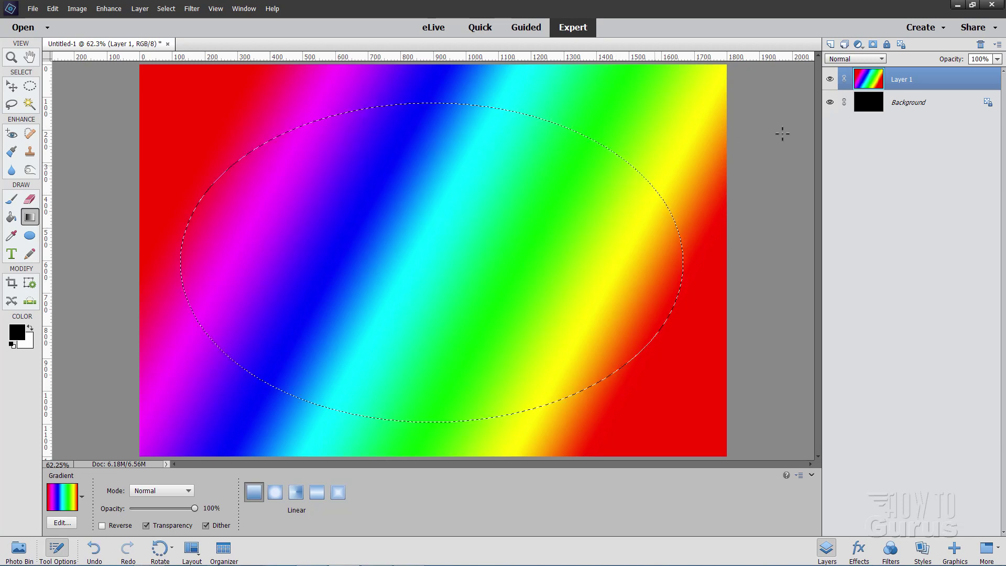
{"action": "left_click", "coordinate": [872, 45]}
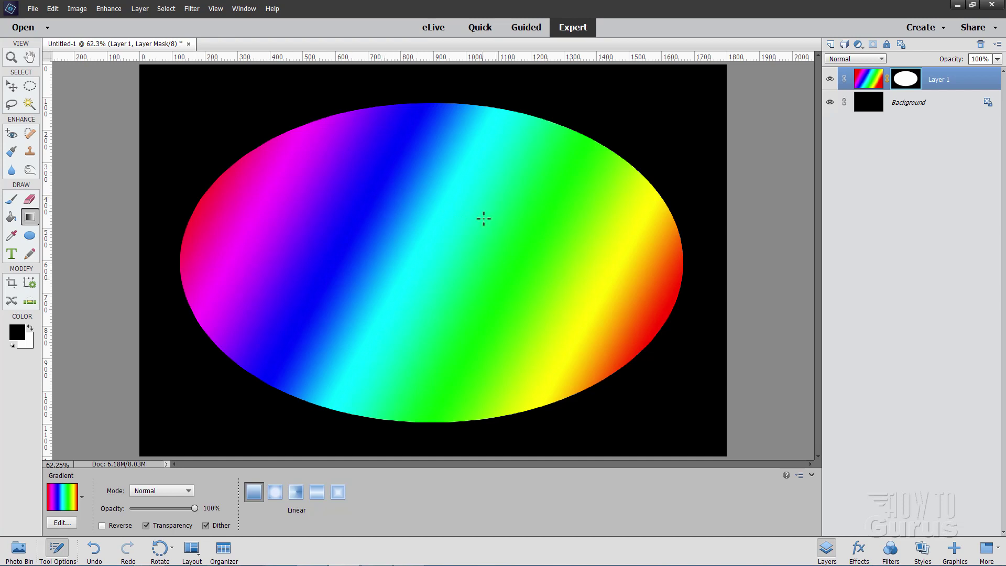
Show Layer 1's mask alone and reload the saved 'ellipse' selection onto it.
{"action": "key", "text": "alt"}
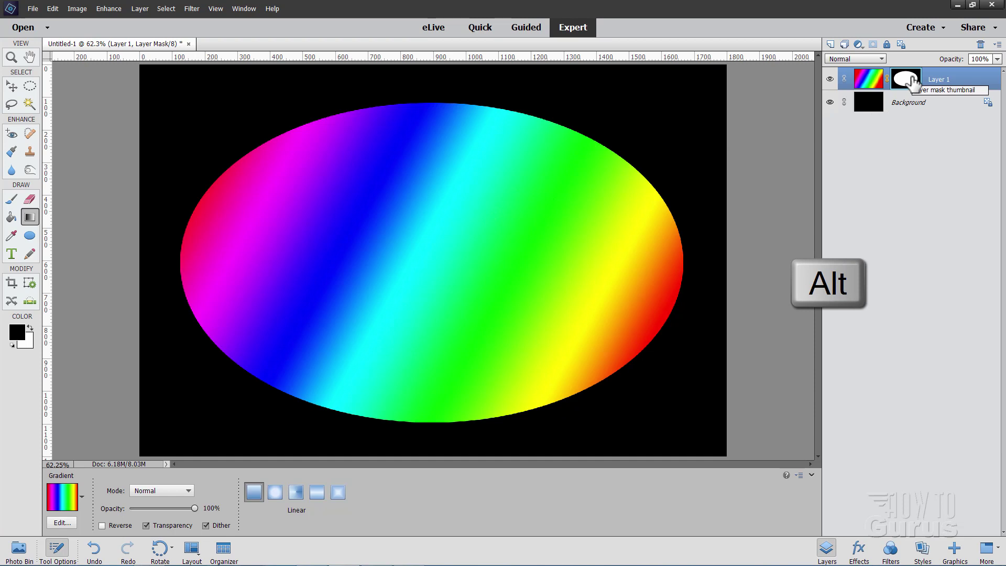
{"action": "left_click", "coordinate": [912, 84], "text": "alt"}
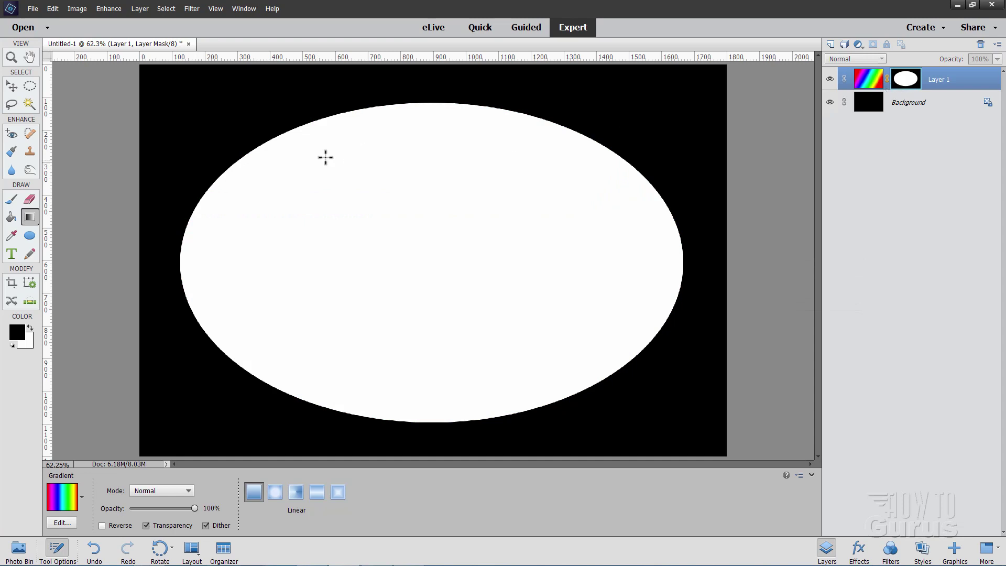
{"action": "left_click", "coordinate": [165, 9]}
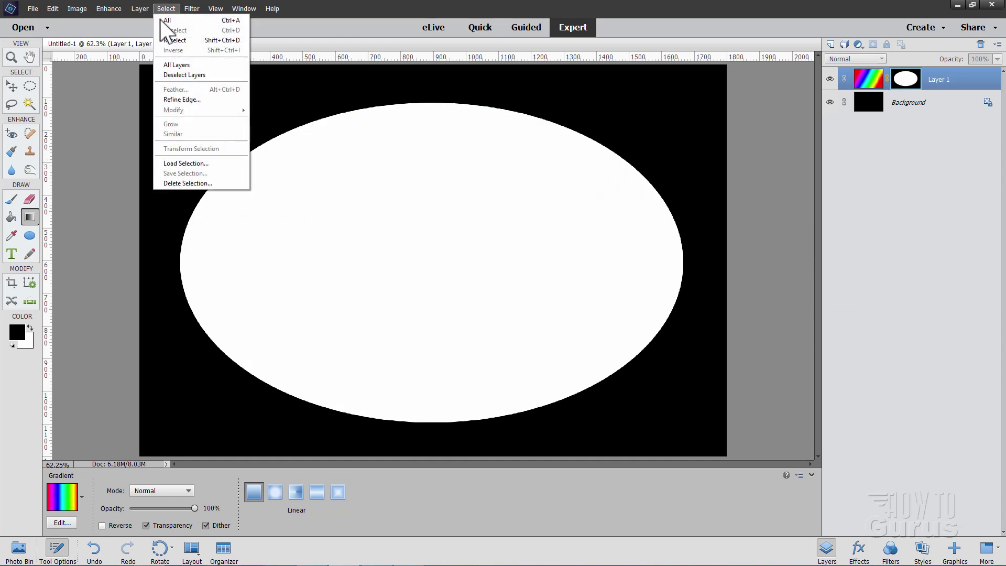
{"action": "left_click", "coordinate": [190, 163]}
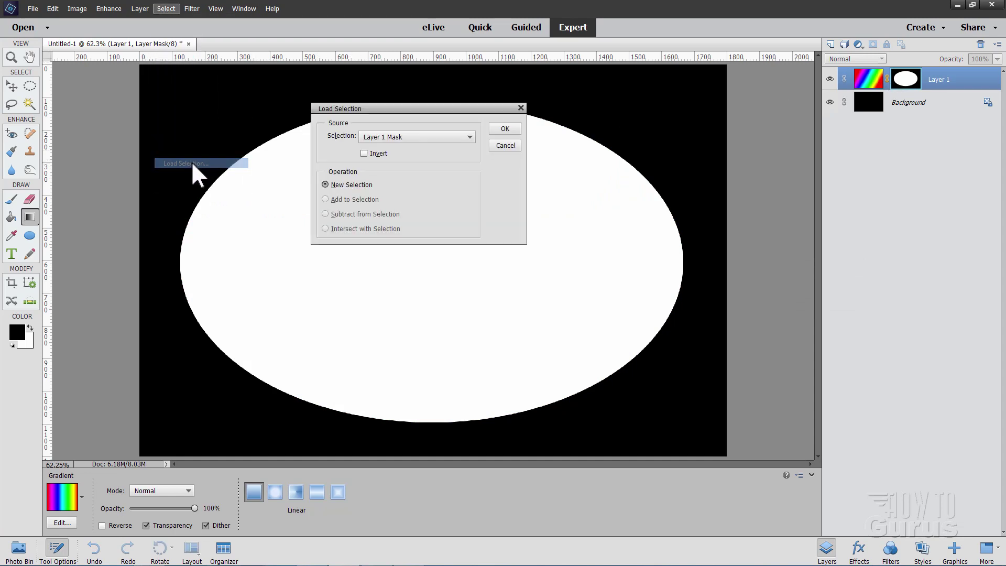
{"action": "left_click", "coordinate": [401, 137]}
{"action": "left_click", "coordinate": [373, 172]}
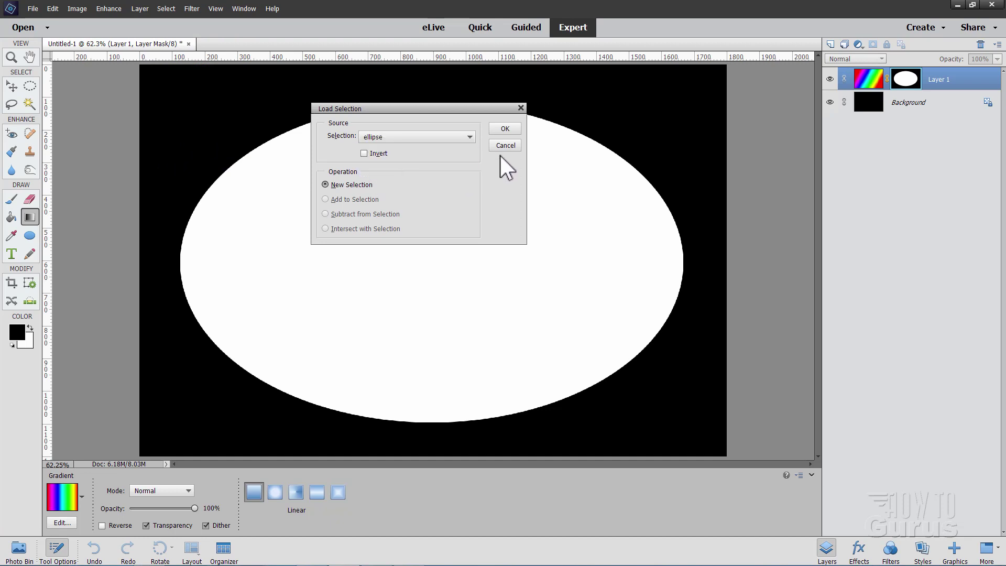
{"action": "left_click", "coordinate": [504, 131]}
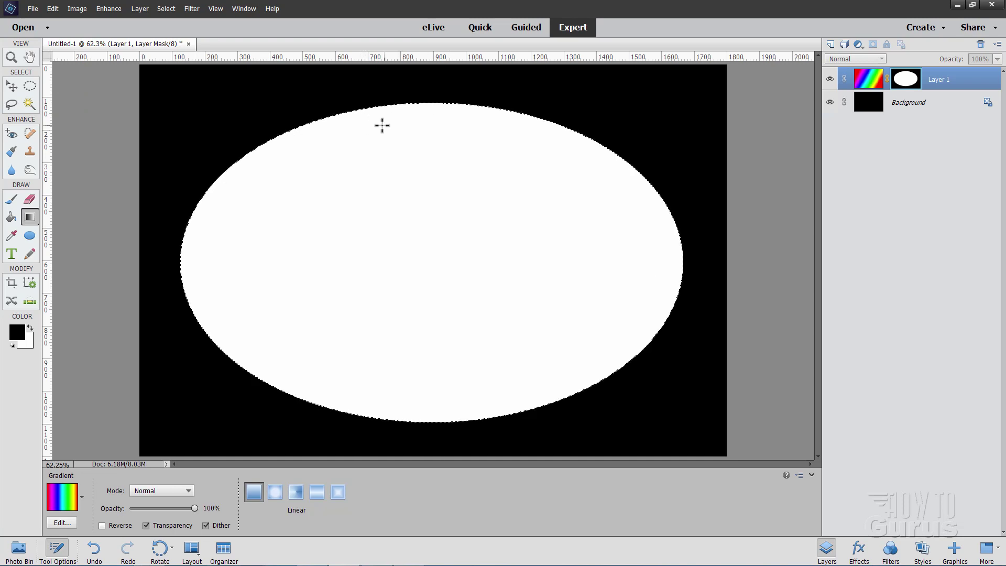
Transform the ellipse selection inward to about 94.49% width and 94.59% height.
{"action": "left_click", "coordinate": [162, 11]}
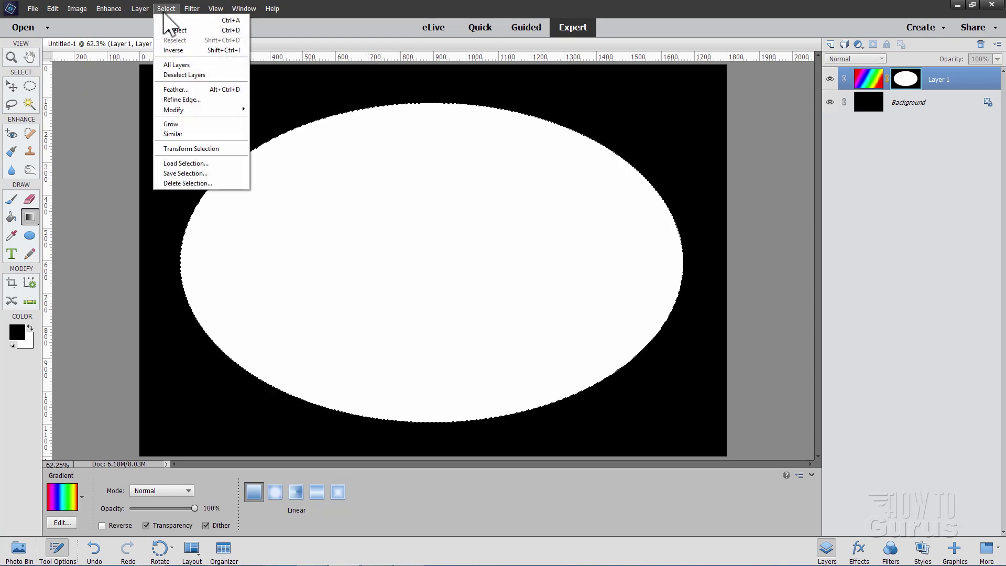
{"action": "left_click", "coordinate": [179, 149]}
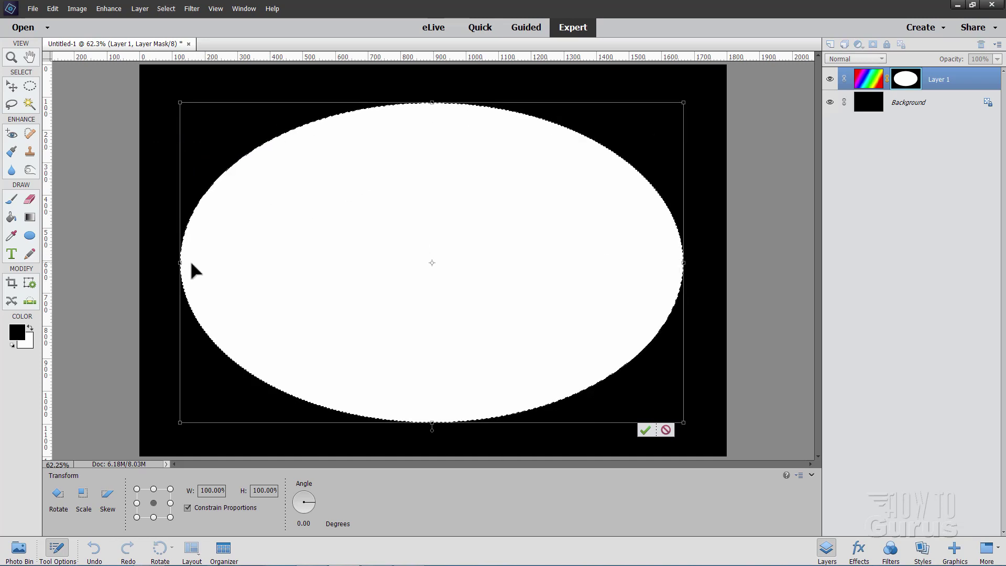
{"action": "left_click_drag", "start_coordinate": [180, 263], "coordinate": [182, 262]}
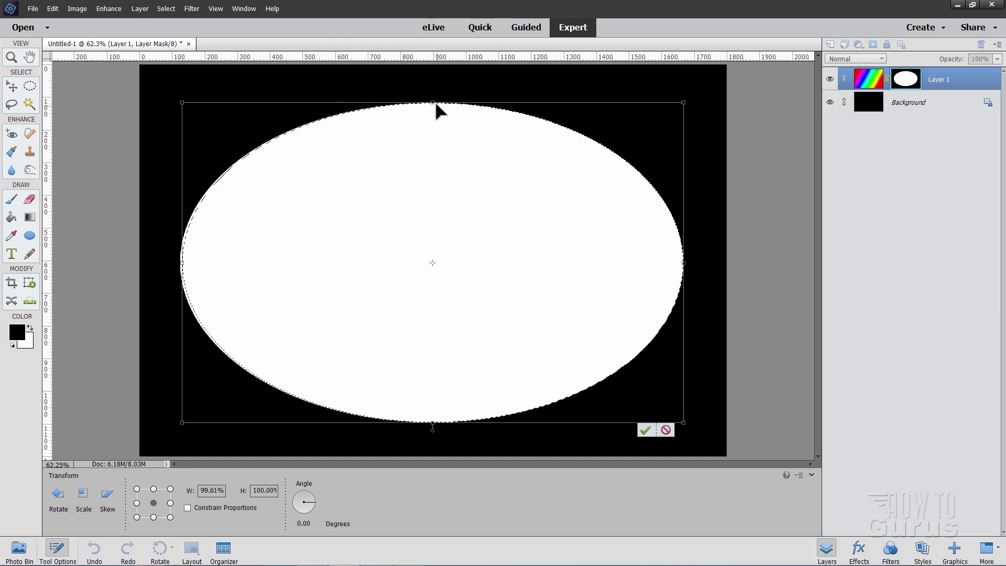
{"action": "left_click_drag", "start_coordinate": [433, 104], "coordinate": [432, 109]}
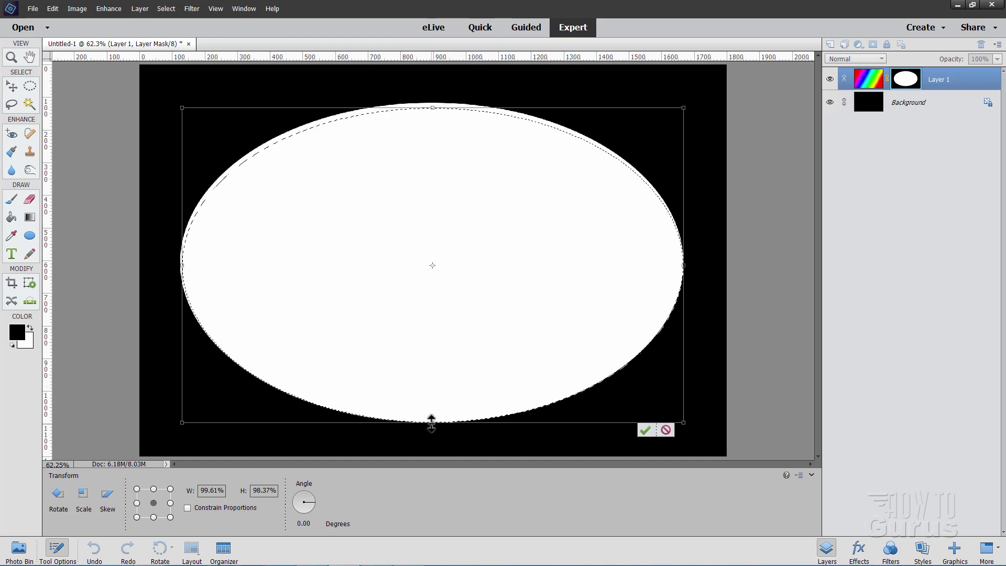
{"action": "left_click_drag", "start_coordinate": [431, 423], "coordinate": [434, 411]}
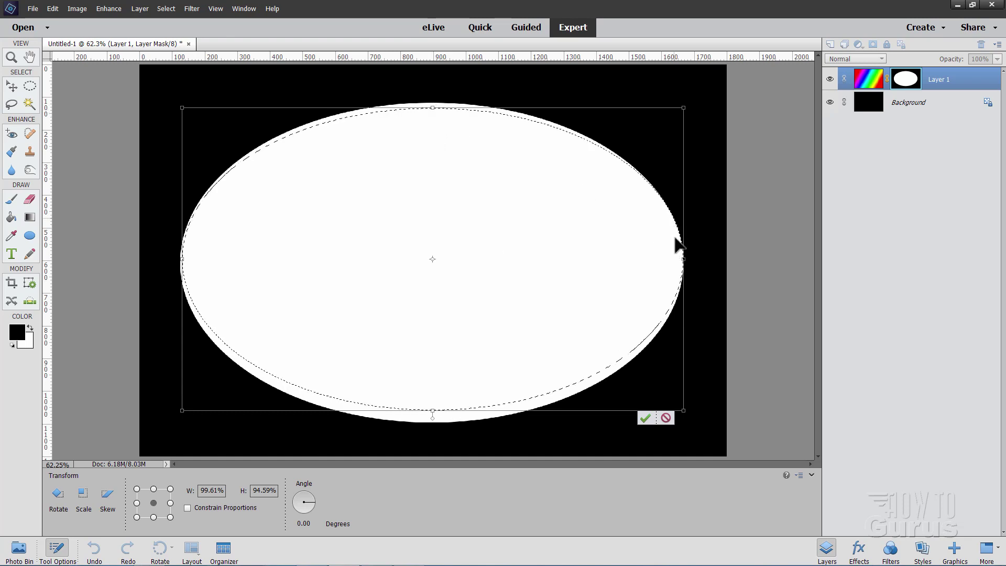
{"action": "left_click_drag", "start_coordinate": [683, 259], "coordinate": [658, 262]}
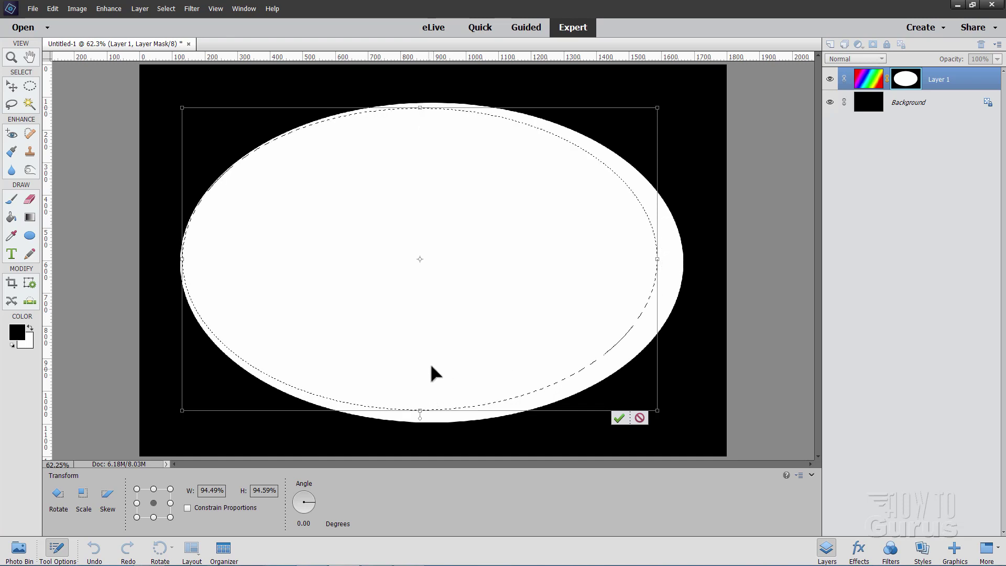
Commit the resized selection and nudge it one step right and one step down.
{"action": "left_click", "coordinate": [620, 418]}
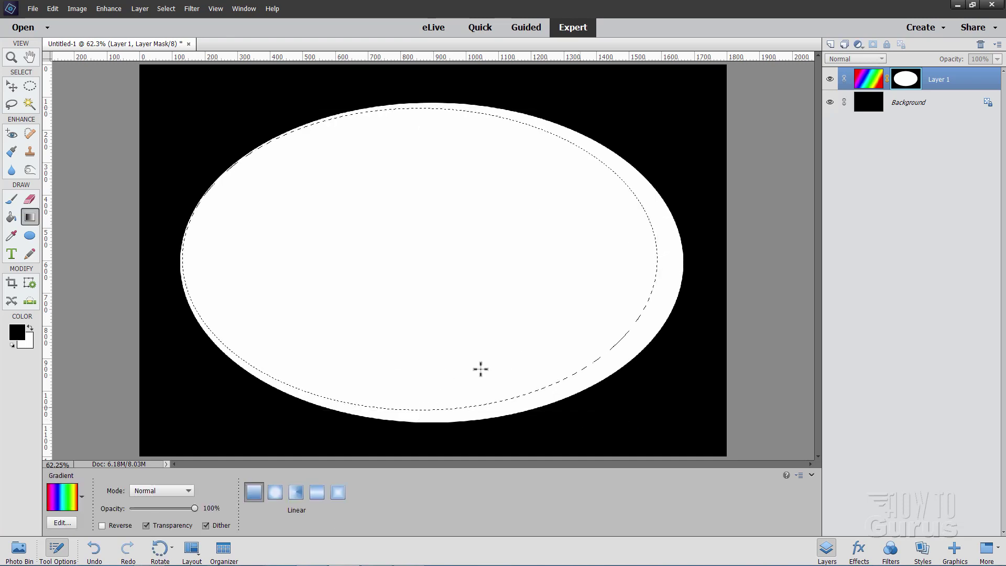
{"action": "key", "text": "Right"}
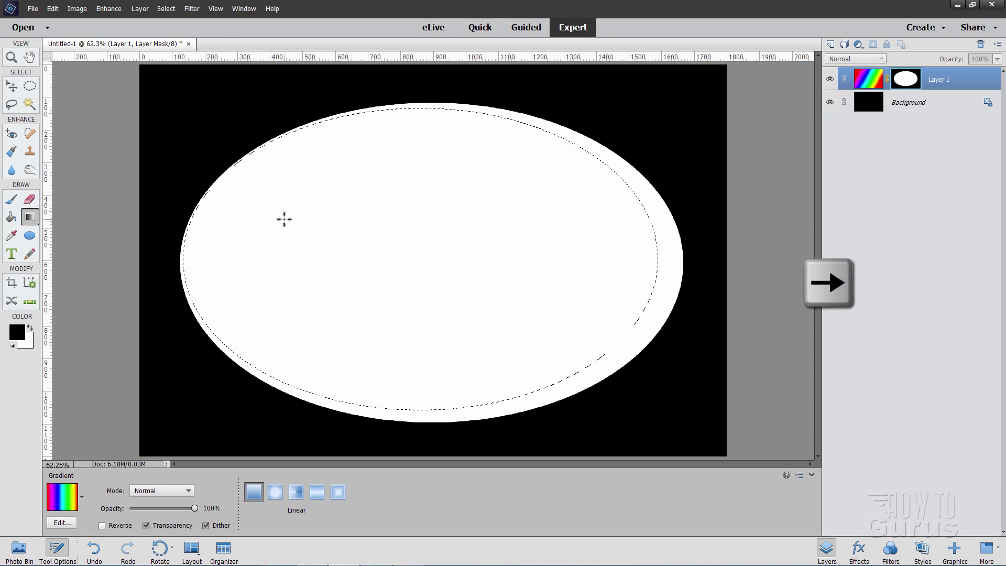
{"action": "key", "text": "Down"}
{"action": "left_click", "coordinate": [12, 86]}
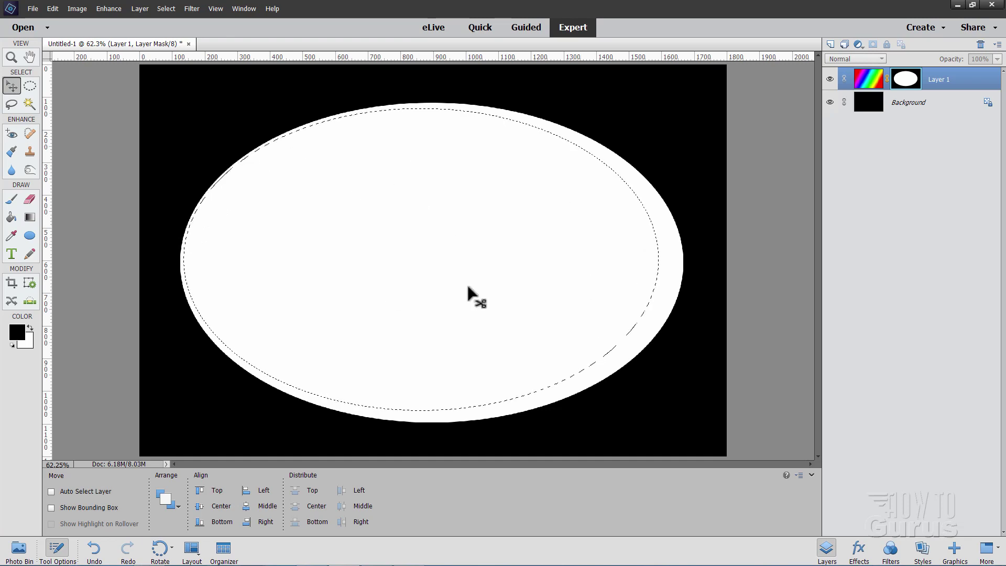
Fill the inner ellipse of the mask black, deselect, and select the Background layer.
{"action": "left_click", "coordinate": [11, 216]}
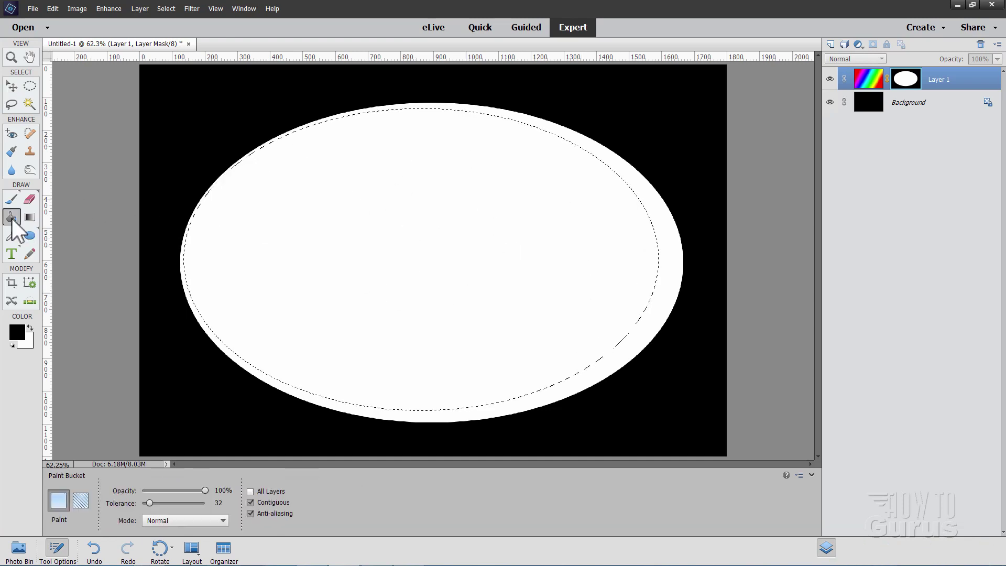
{"action": "left_click", "coordinate": [401, 256]}
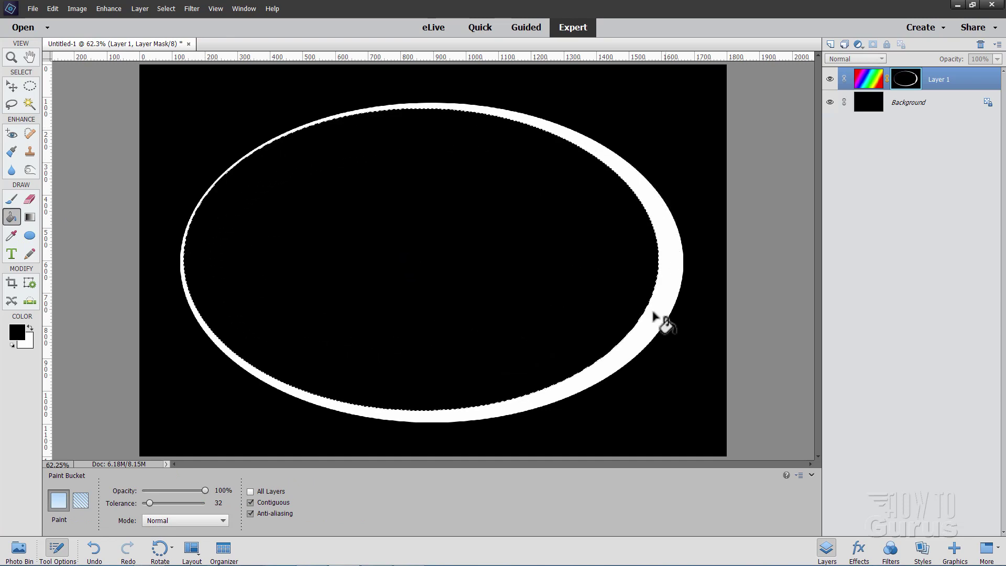
{"action": "left_click", "coordinate": [156, 8]}
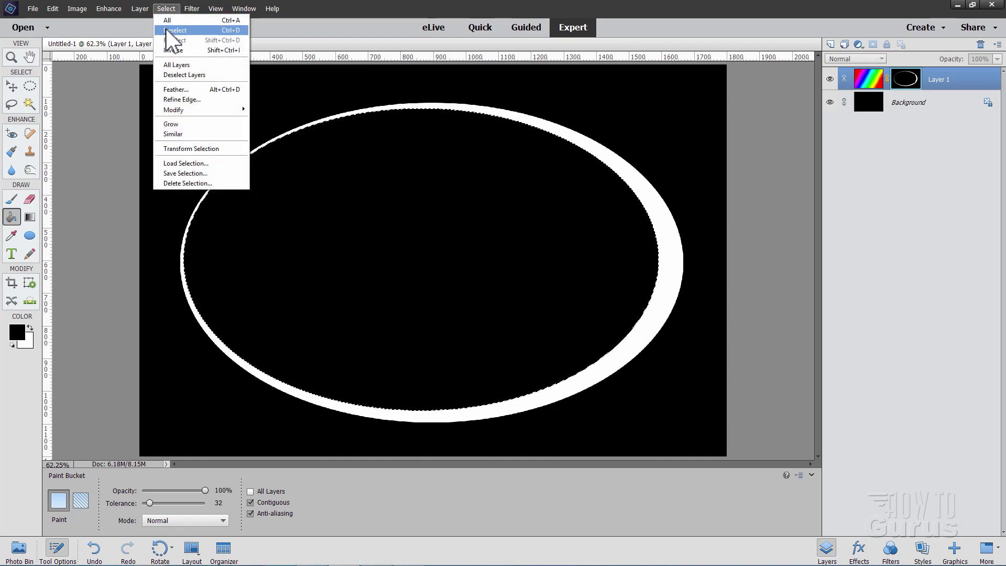
{"action": "left_click", "coordinate": [166, 30]}
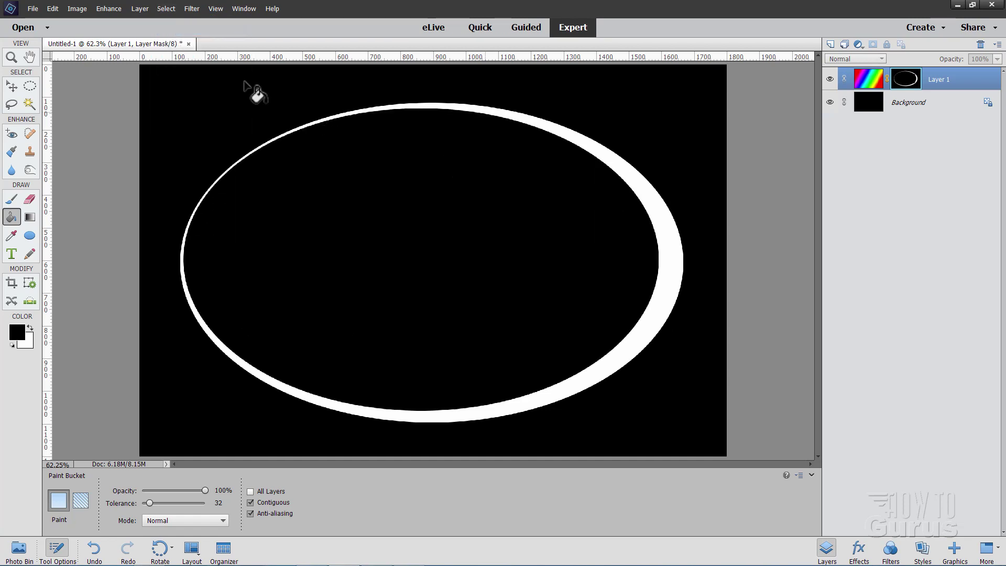
{"action": "left_click", "coordinate": [12, 86]}
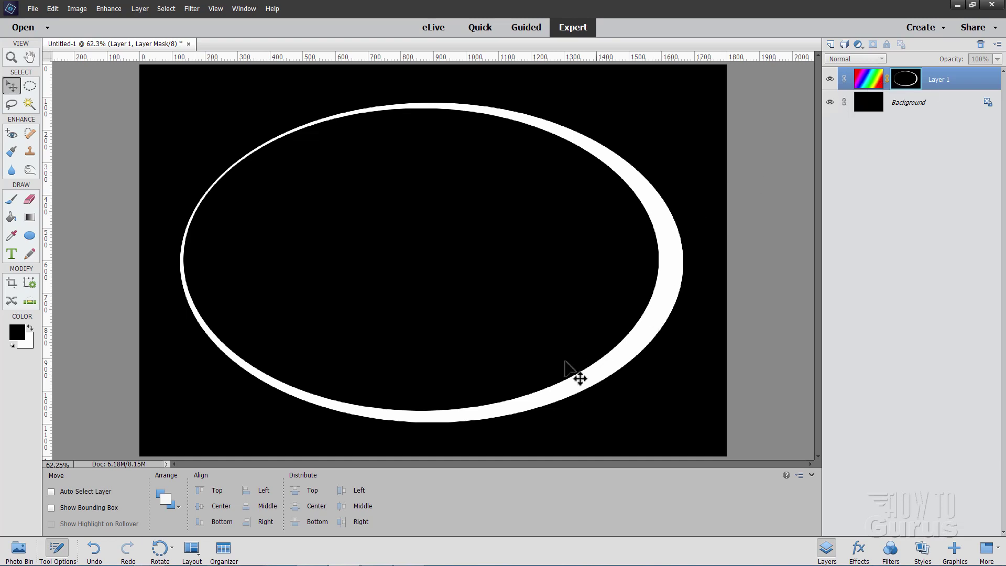
{"action": "left_click", "coordinate": [896, 107]}
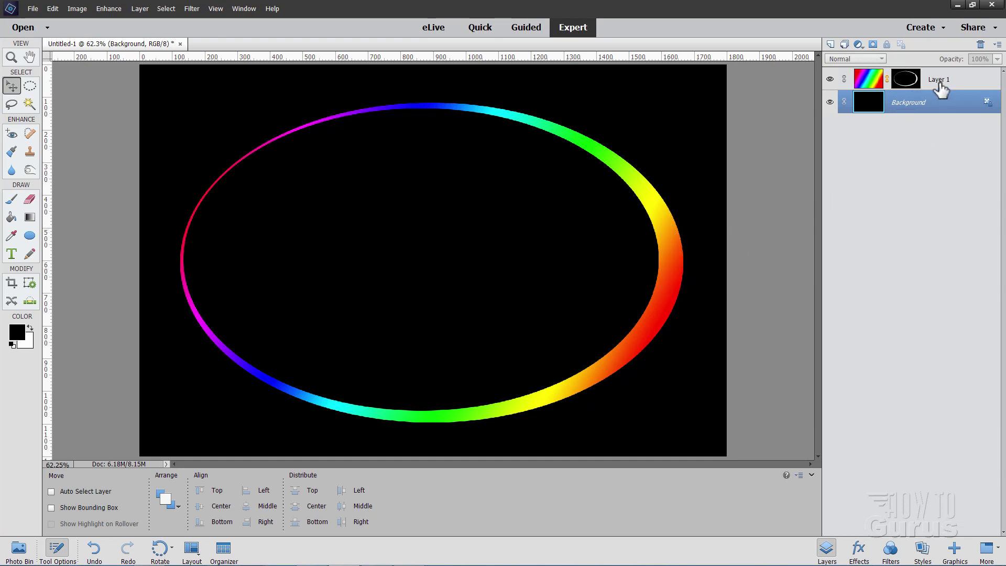
Duplicate Layer 1 as Layer 1 copy, then reselect the original Layer 1.
{"action": "left_click", "coordinate": [866, 84]}
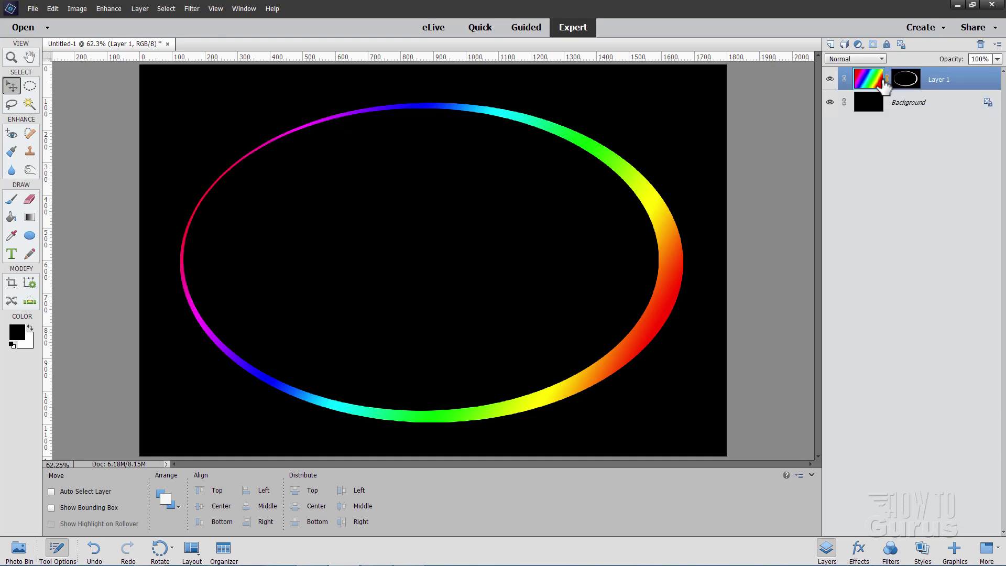
{"action": "right_click", "coordinate": [932, 85]}
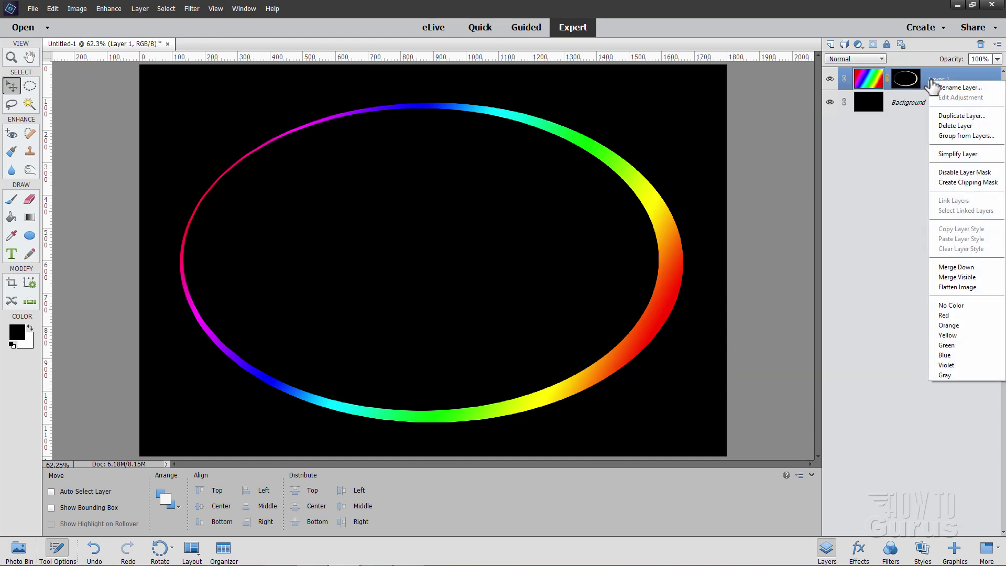
{"action": "left_click", "coordinate": [946, 114]}
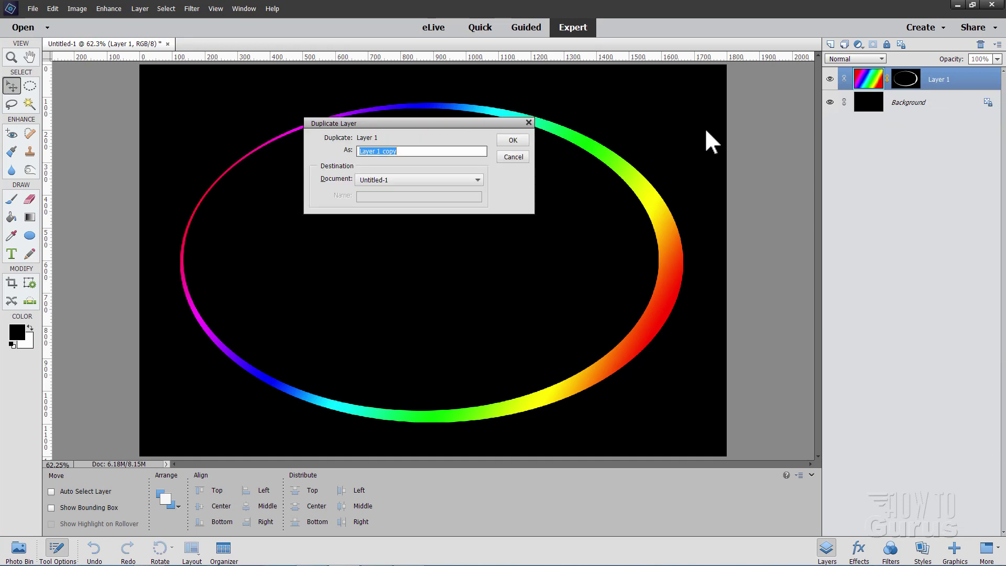
{"action": "left_click", "coordinate": [513, 141]}
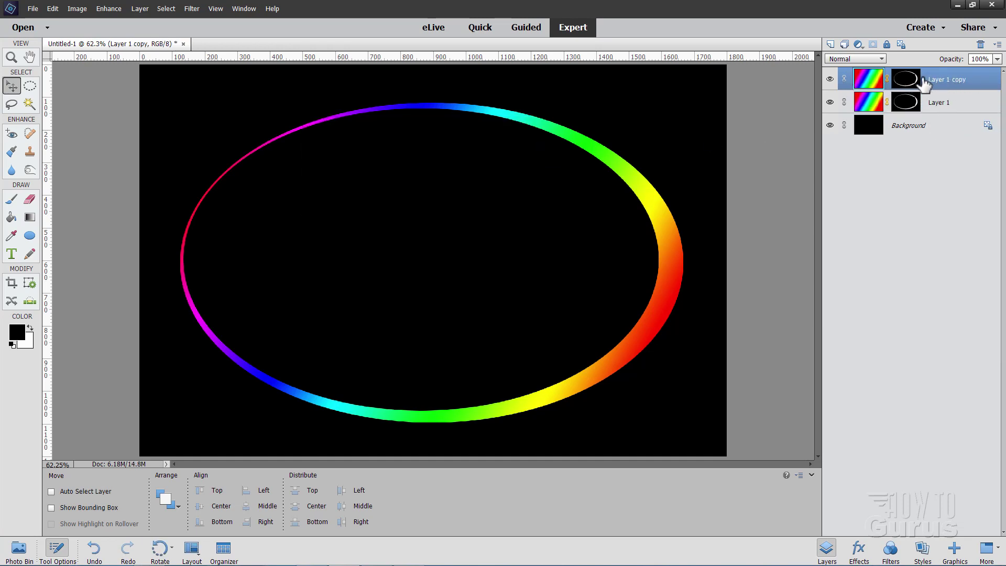
{"action": "left_click", "coordinate": [951, 105]}
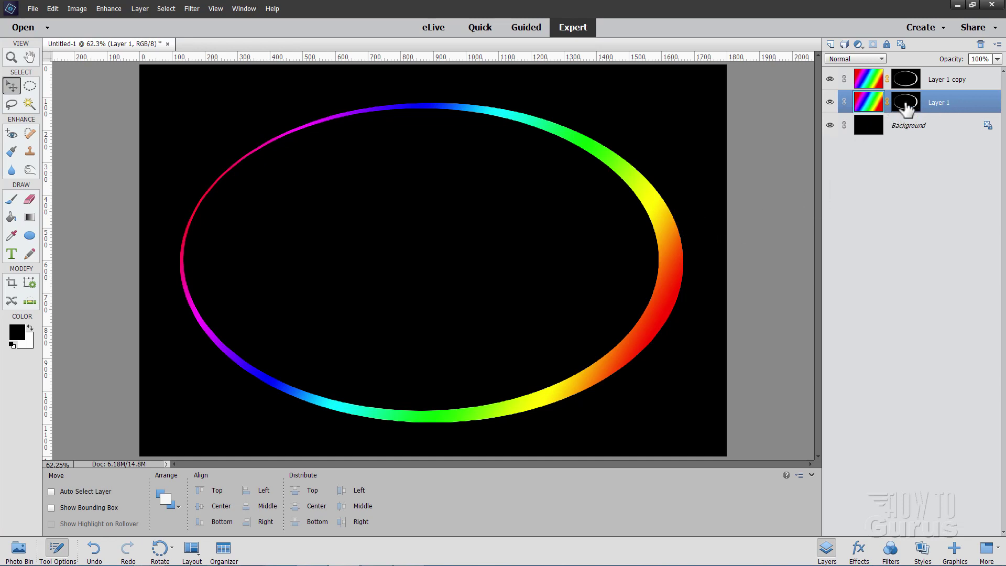
Apply a Motion Blur to Layer 1 with angle -25° and distance 100 pixels.
{"action": "left_click", "coordinate": [192, 8]}
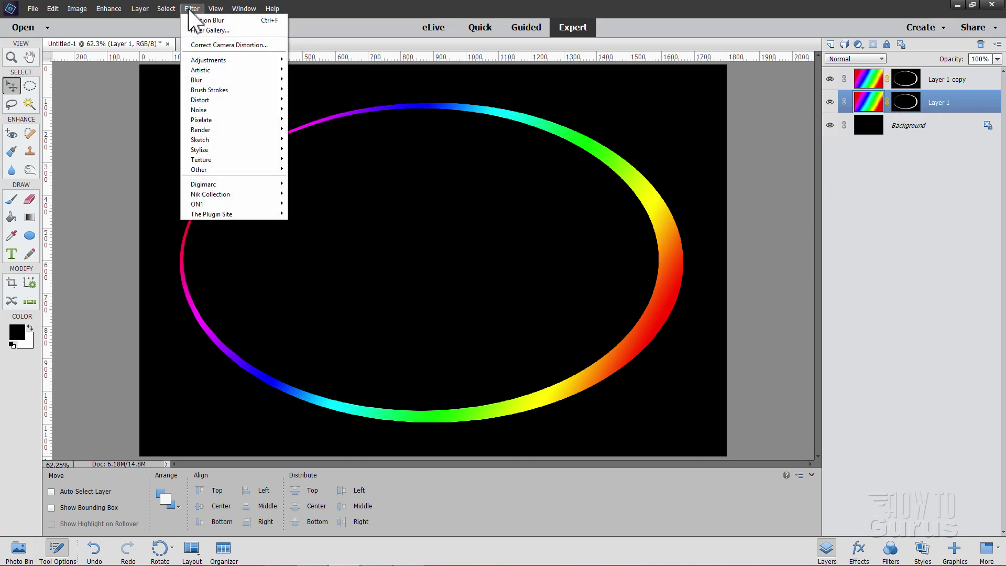
{"action": "mouse_move", "coordinate": [214, 73]}
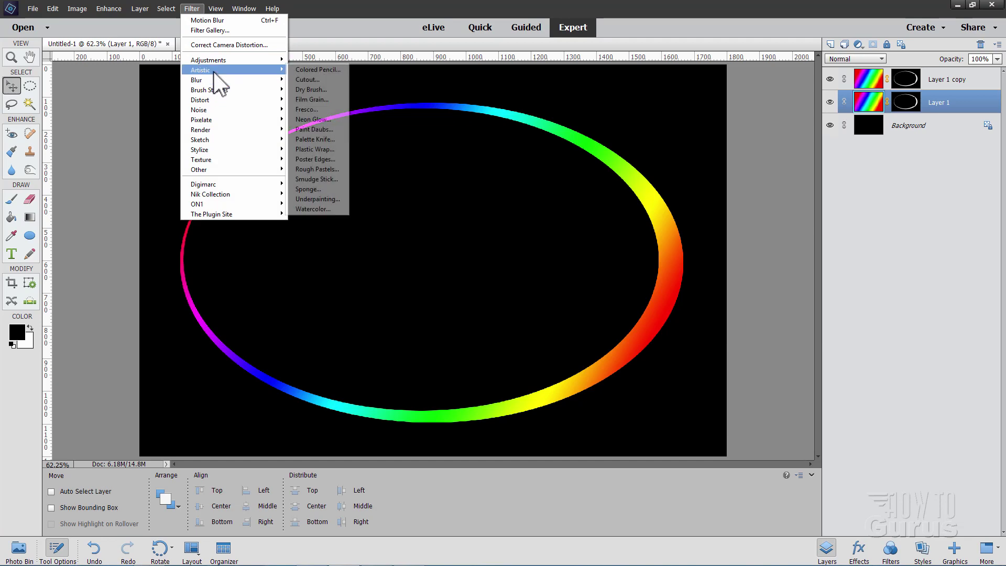
{"action": "mouse_move", "coordinate": [257, 80]}
{"action": "left_click", "coordinate": [319, 129]}
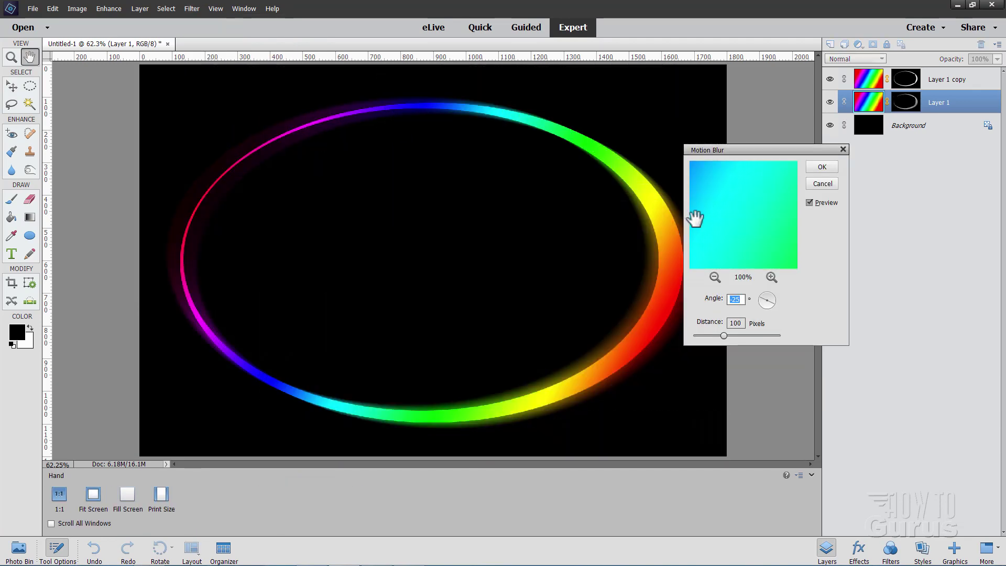
{"action": "left_click_drag", "start_coordinate": [783, 153], "coordinate": [817, 188]}
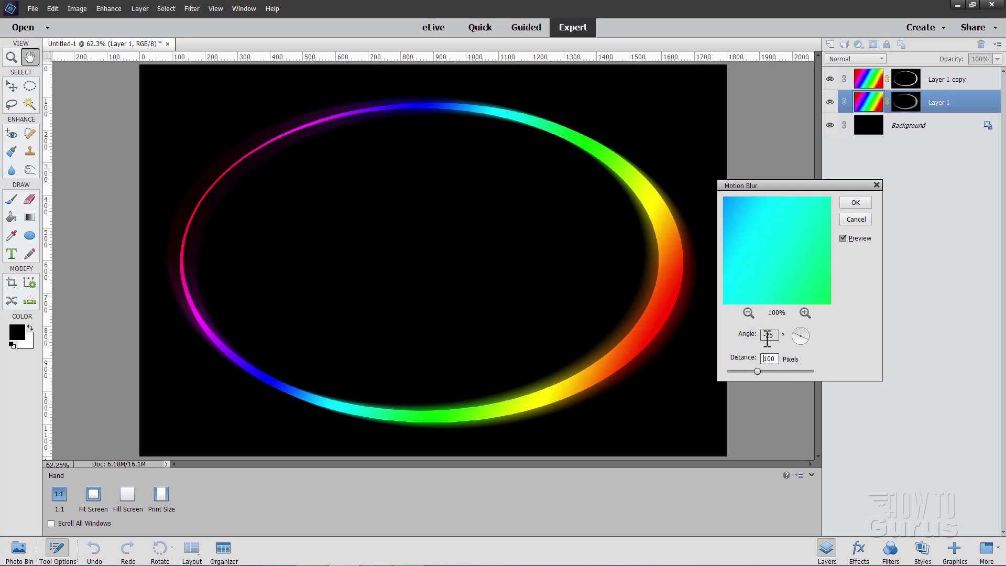
{"action": "left_click_drag", "start_coordinate": [776, 335], "coordinate": [743, 337]}
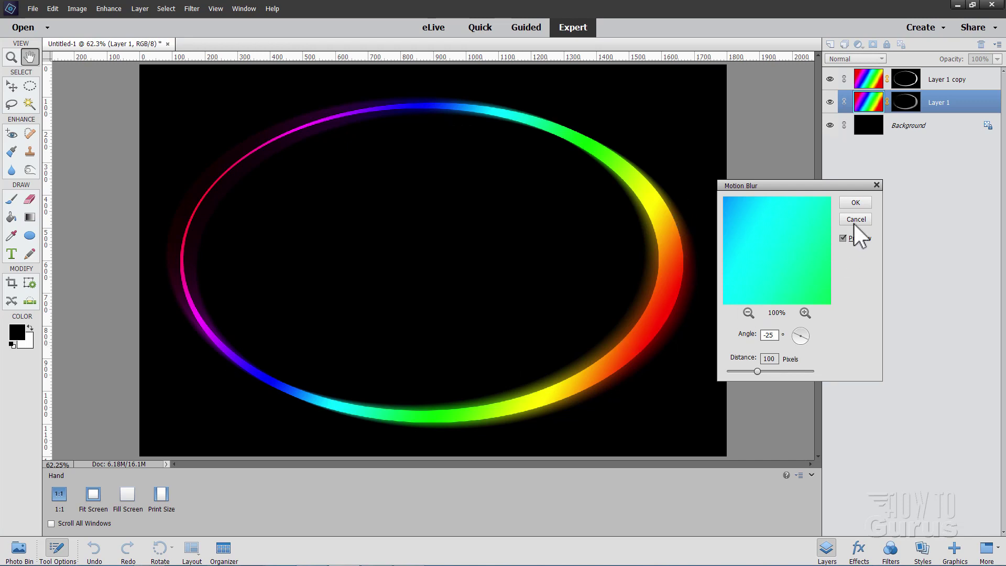
{"action": "left_click", "coordinate": [857, 204]}
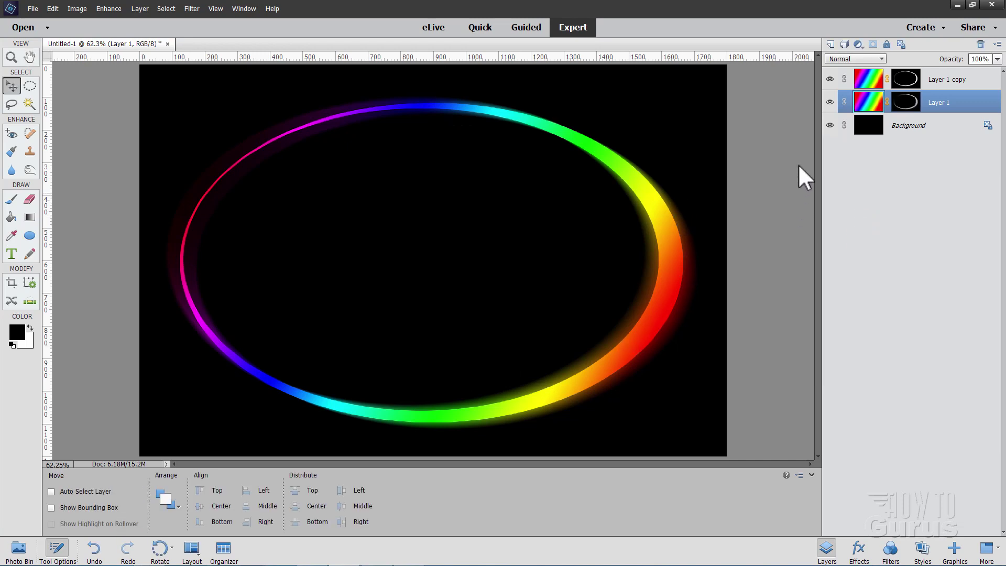
Rename Layer 1 to Blur and nudge it one step right and three steps down.
{"action": "double_click", "coordinate": [939, 103]}
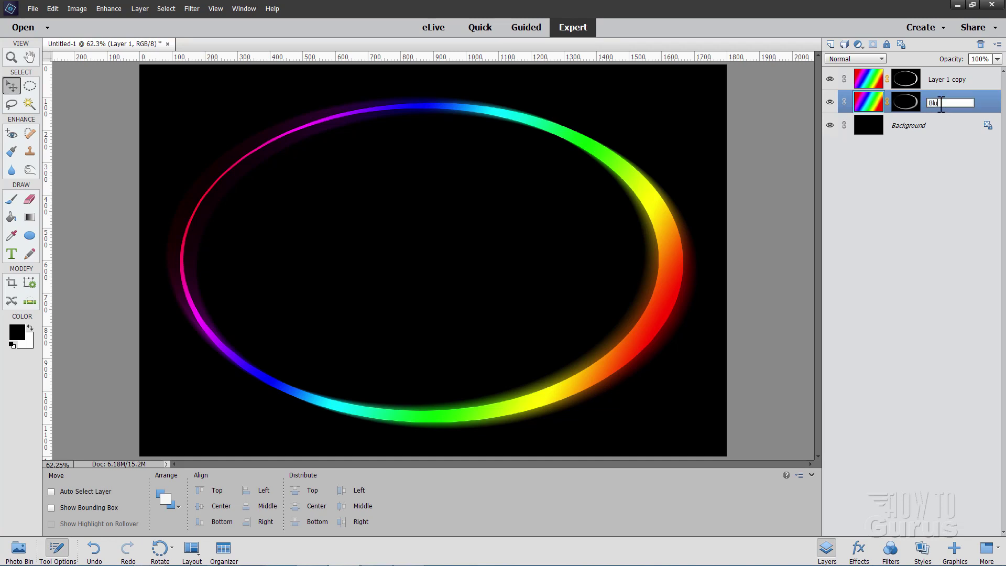
{"action": "key", "text": "Return"}
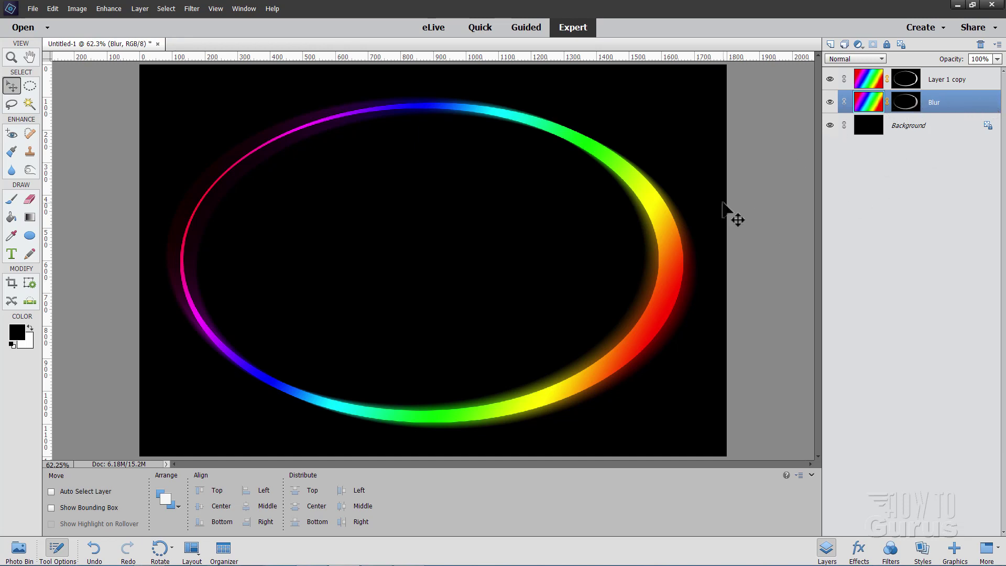
{"action": "key", "text": "Right"}
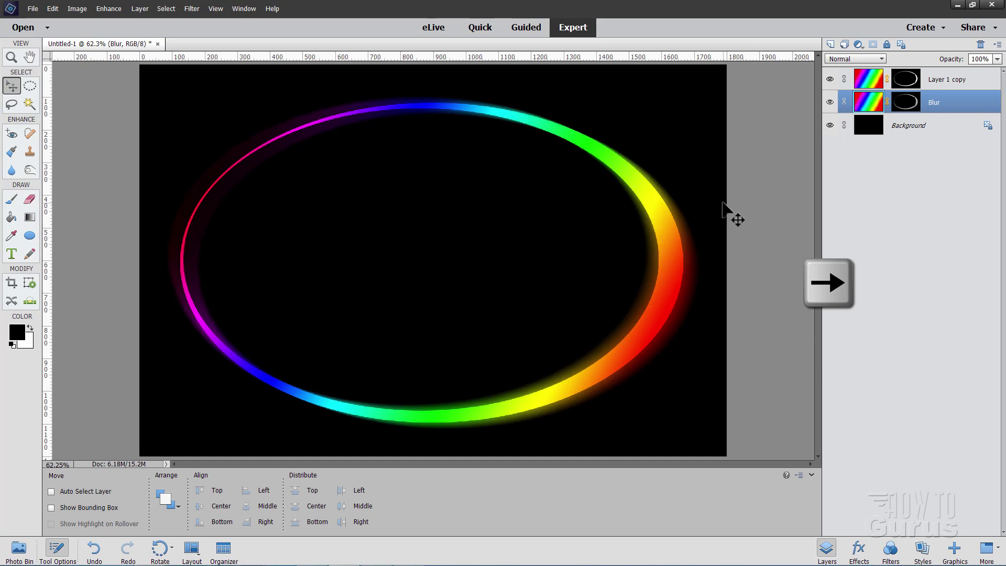
{"action": "key", "text": "Down"}
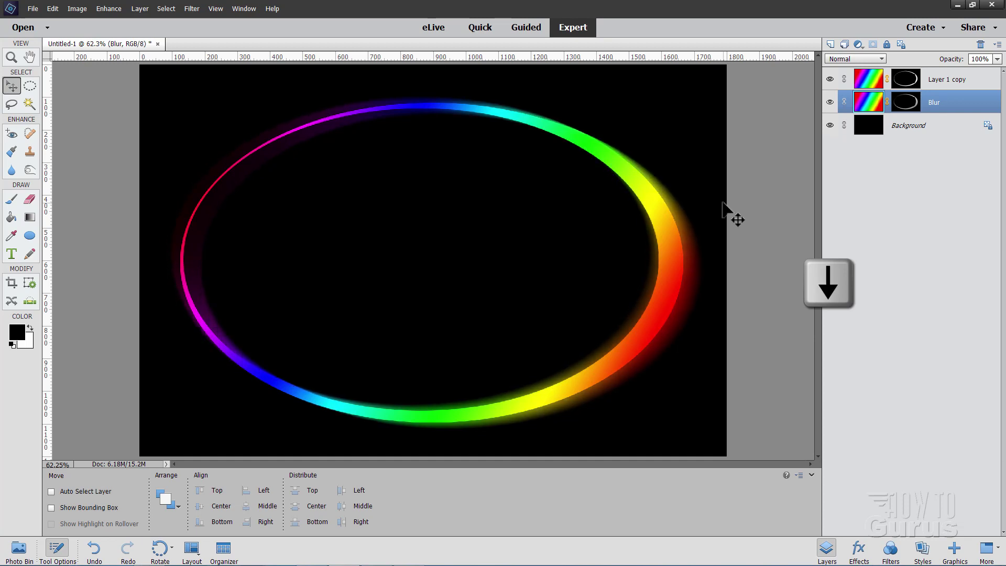
{"action": "key", "text": "Down"}
{"action": "key", "text": "Down"}
{"action": "key", "text": "Down"}
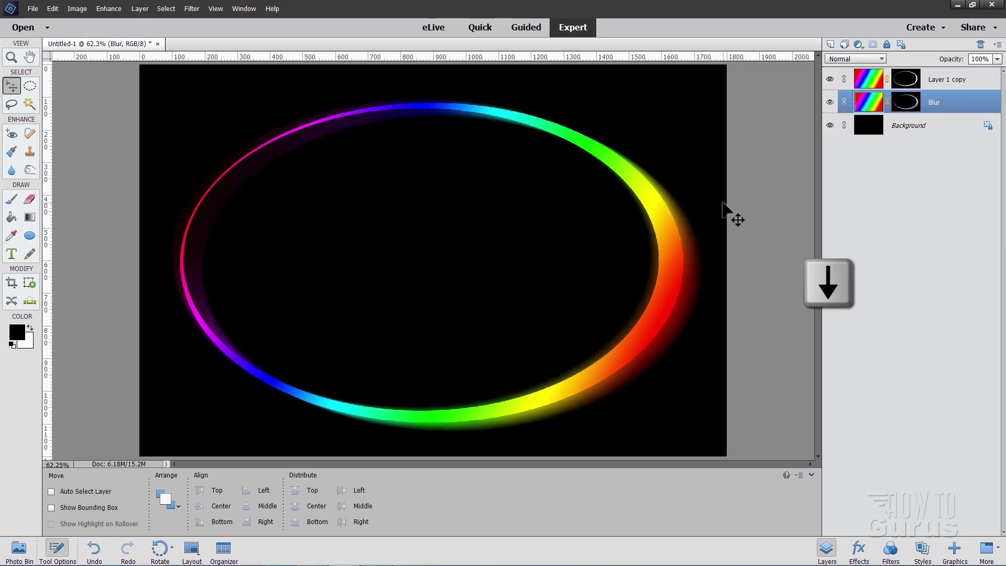
{"action": "key", "text": "Down"}
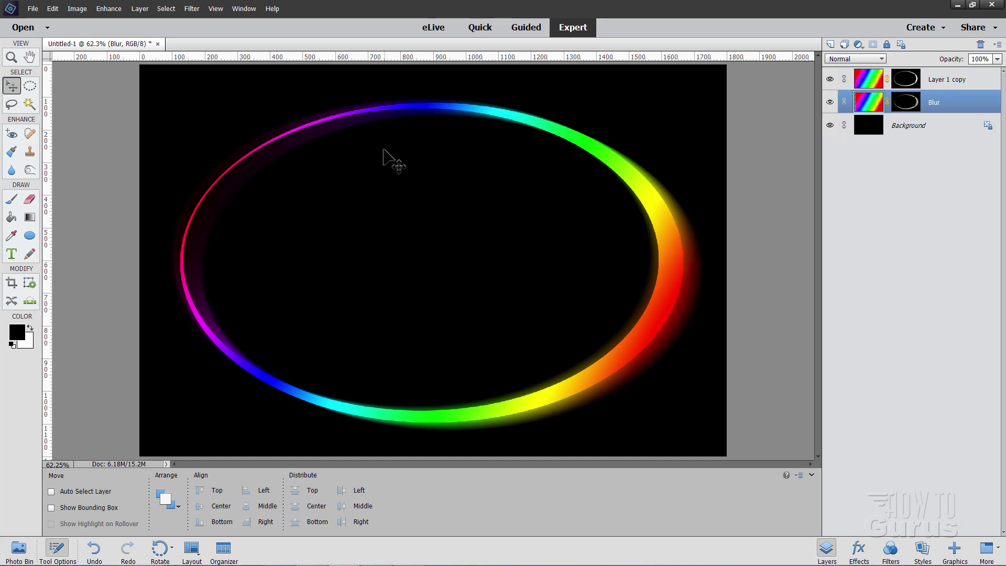
With the Background layer active, open the recent file girl-1349270_1920.jpg and reposition its window.
{"action": "left_click", "coordinate": [944, 132]}
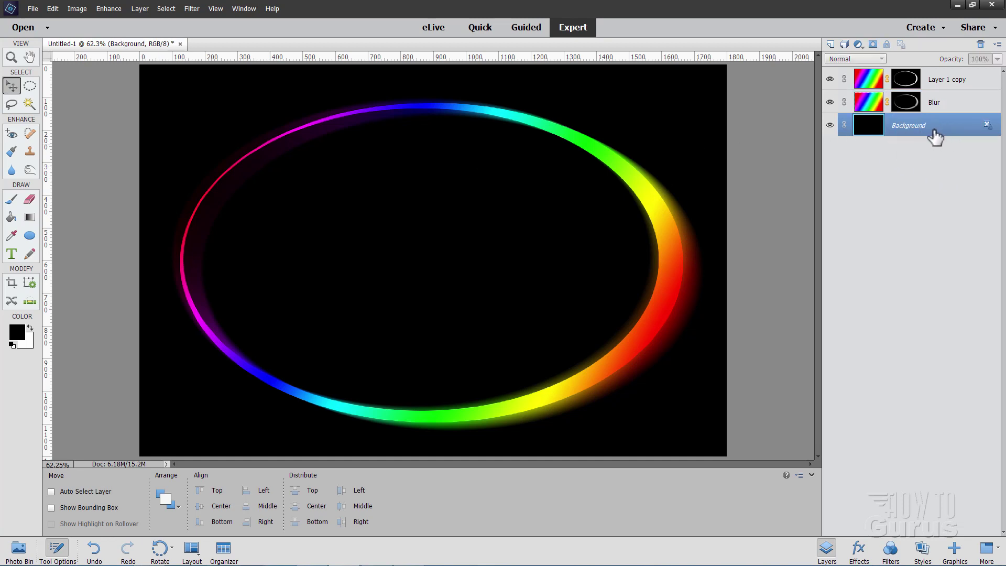
{"action": "left_click", "coordinate": [33, 9]}
{"action": "mouse_move", "coordinate": [54, 51]}
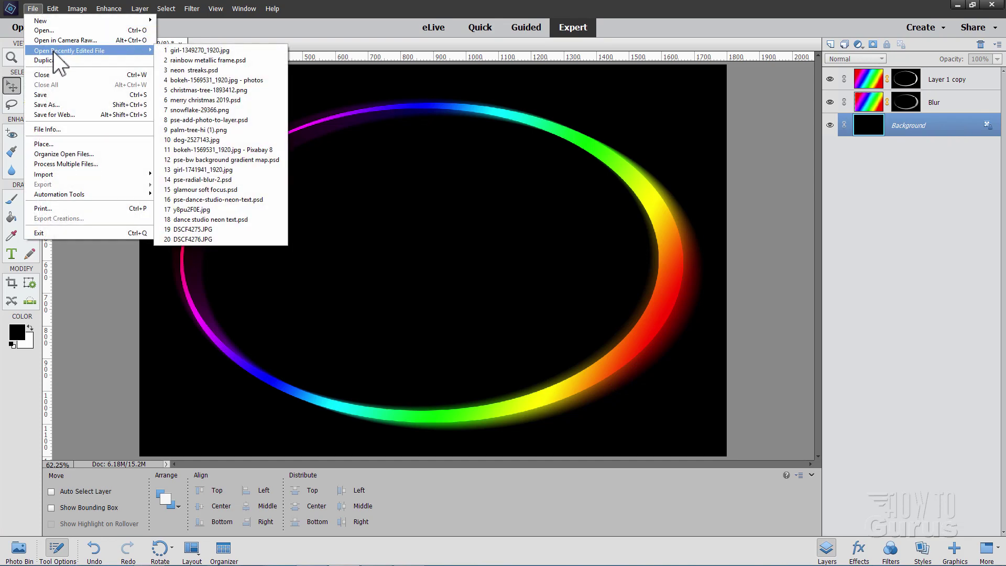
{"action": "left_click", "coordinate": [244, 51]}
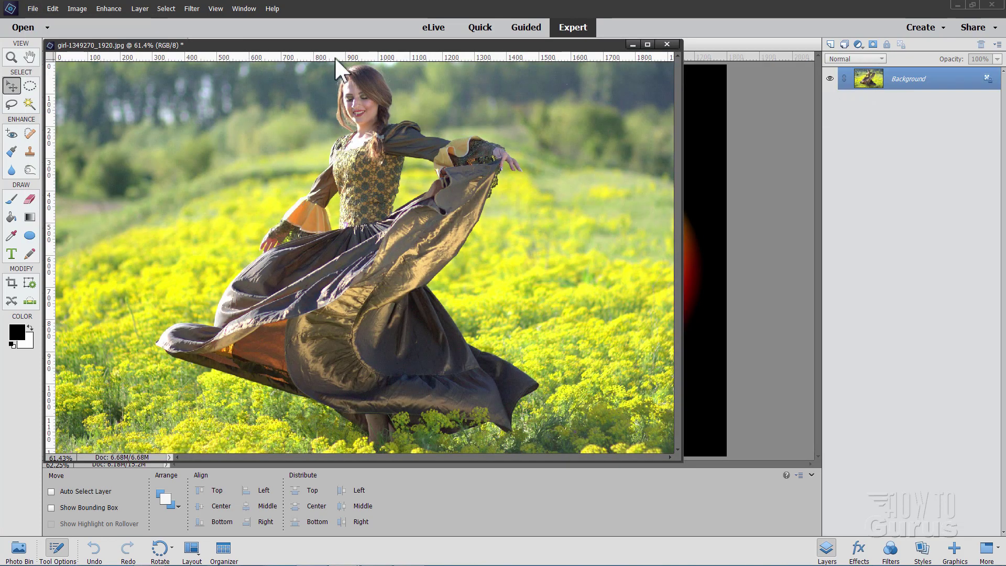
{"action": "left_click_drag", "start_coordinate": [341, 46], "coordinate": [629, 123]}
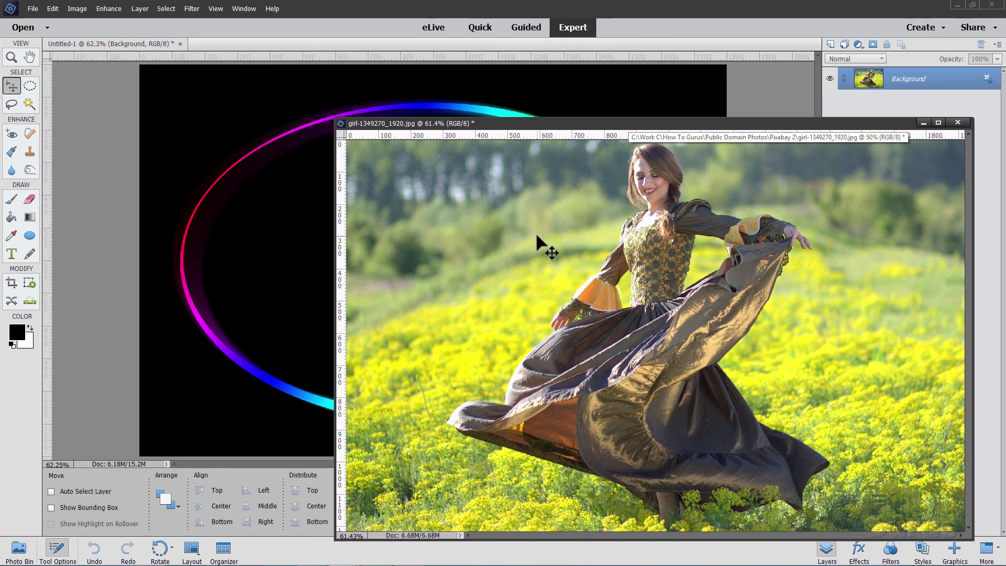
{"action": "mouse_move", "coordinate": [574, 126]}
{"action": "left_mouse_down"}
{"action": "mouse_move", "coordinate": [593, 145]}
{"action": "mouse_move", "coordinate": [507, 131]}
{"action": "mouse_move", "coordinate": [511, 94]}
{"action": "mouse_move", "coordinate": [587, 120]}
{"action": "left_mouse_up"}
Confirm floating documents in General preferences and move the photo window beside the ring document.
{"action": "left_click", "coordinate": [49, 8]}
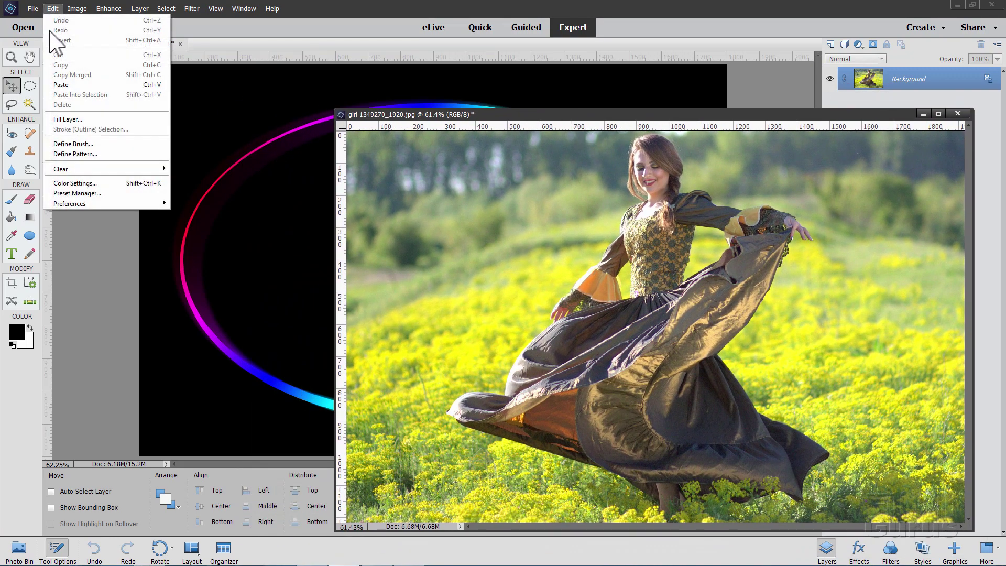
{"action": "mouse_move", "coordinate": [75, 203]}
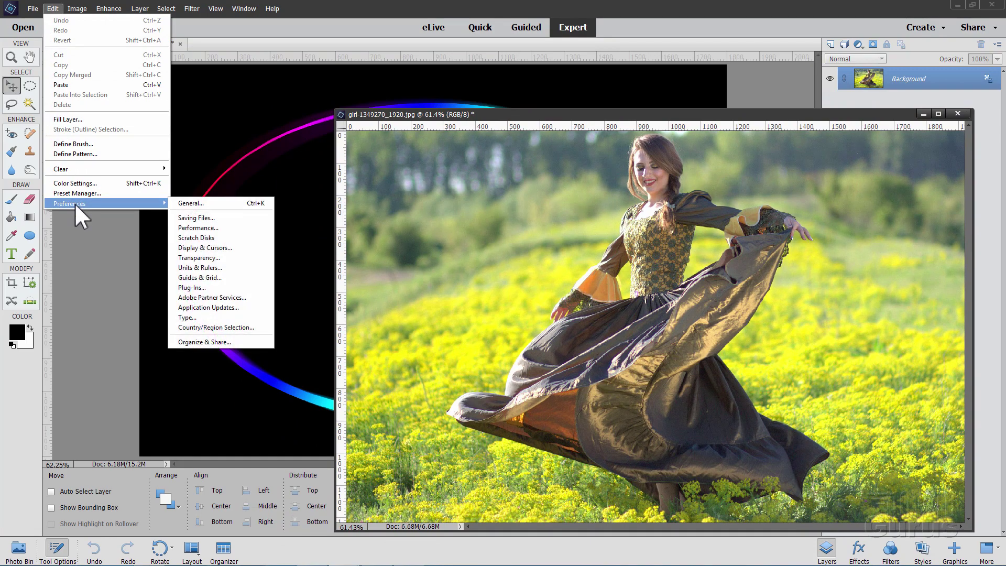
{"action": "left_click", "coordinate": [175, 202]}
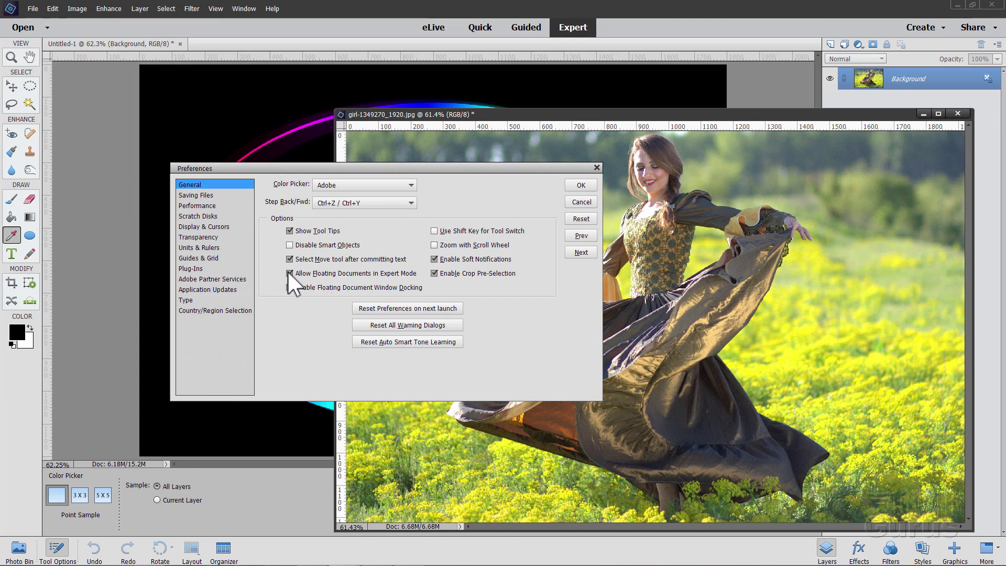
{"action": "left_click", "coordinate": [578, 186]}
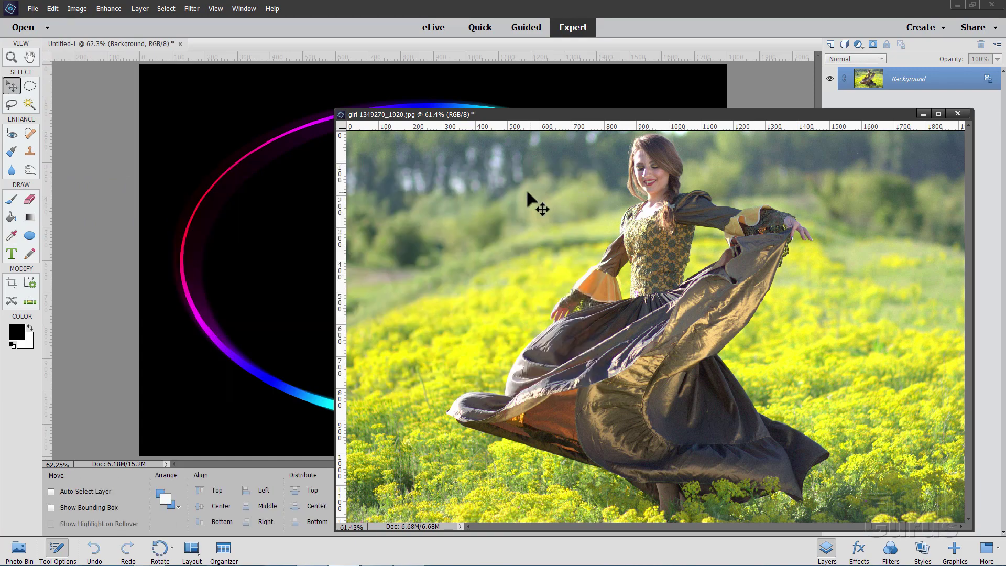
{"action": "left_click_drag", "start_coordinate": [580, 121], "coordinate": [536, 109]}
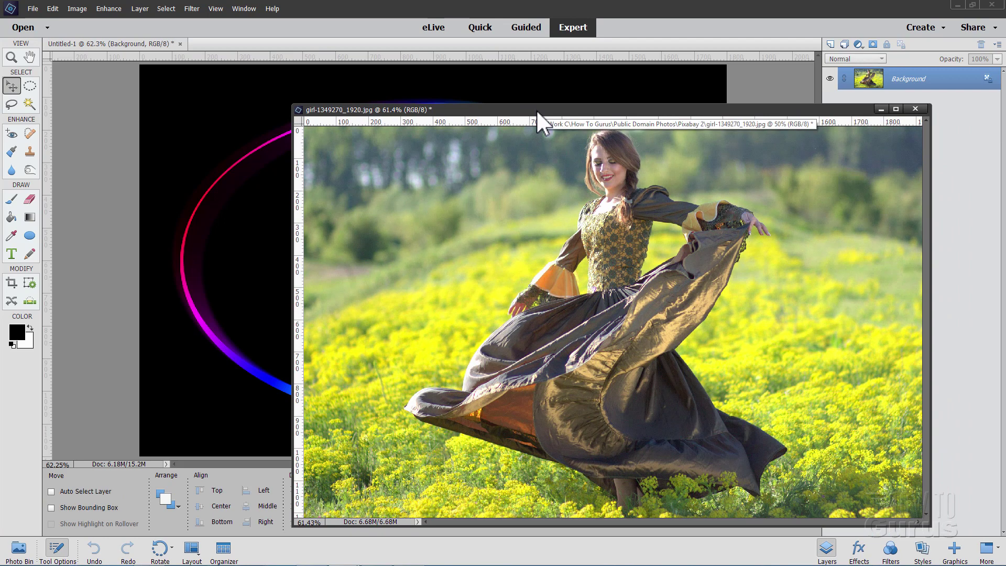
{"action": "left_click_drag", "start_coordinate": [536, 109], "coordinate": [665, 290]}
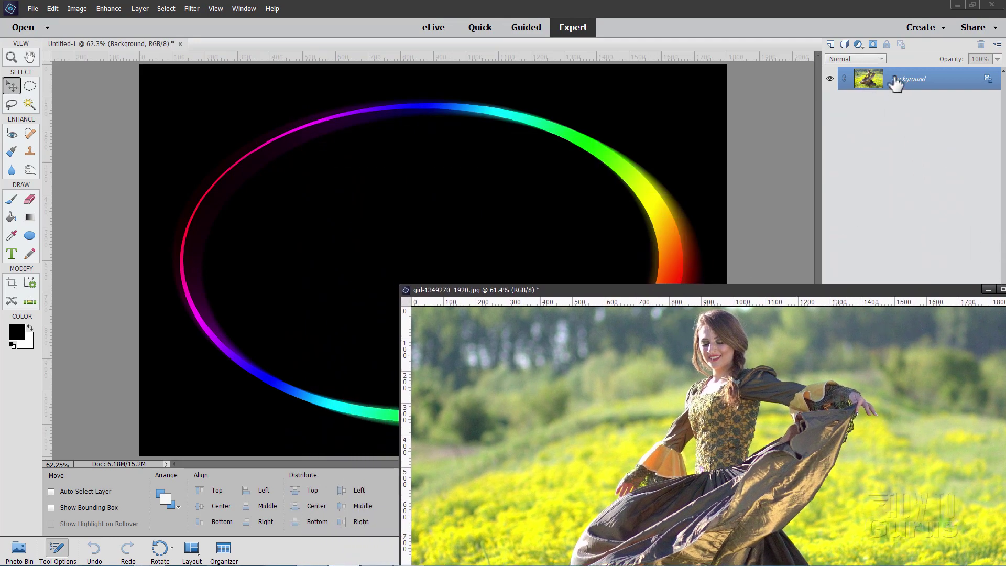
Copy the dancing-woman photo into Untitled-1 as Layer 1, close the photo, and center it in the ellipse.
{"action": "left_click_drag", "start_coordinate": [877, 87], "coordinate": [398, 207]}
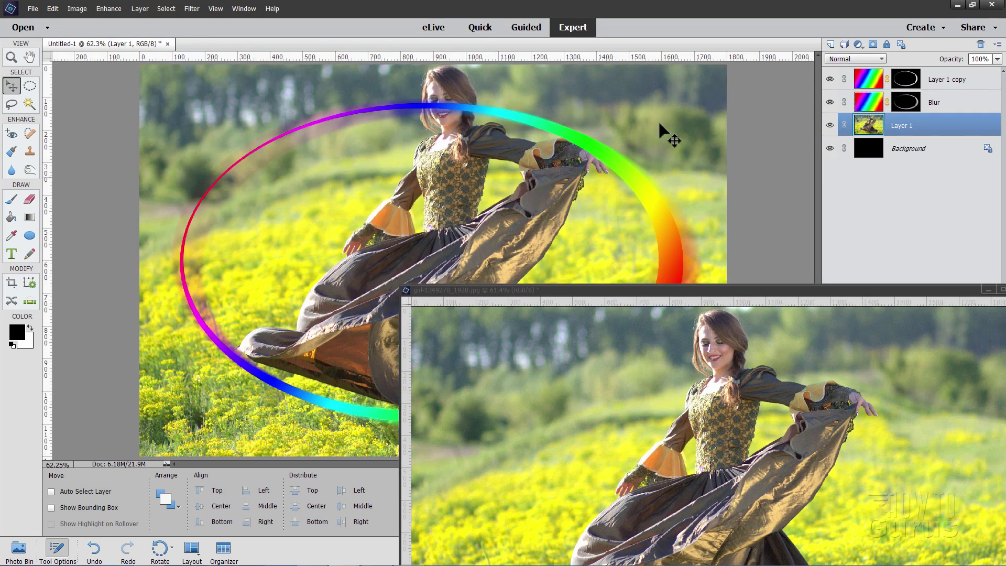
{"action": "left_click_drag", "start_coordinate": [723, 294], "coordinate": [512, 139]}
{"action": "left_click", "coordinate": [862, 138]}
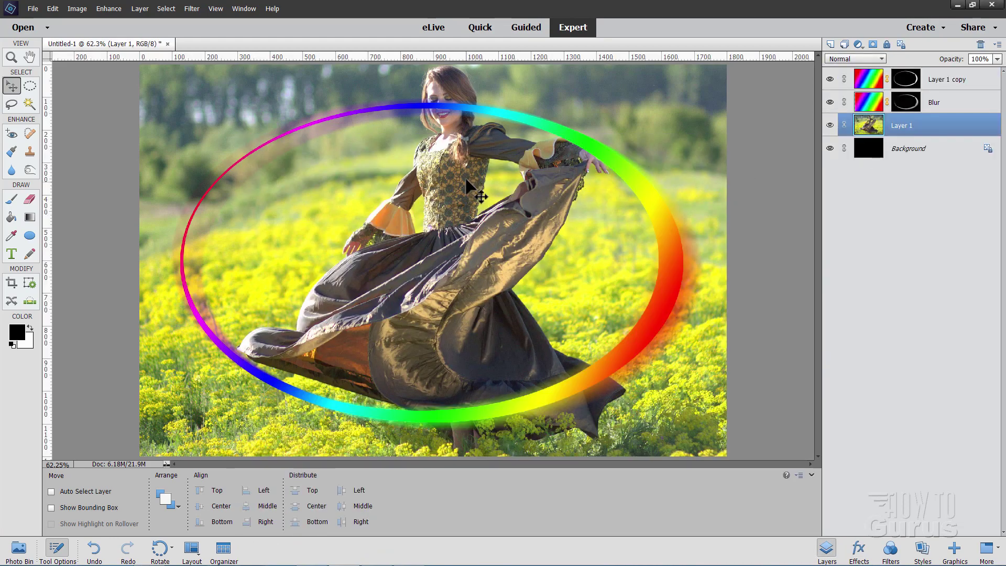
{"action": "left_click_drag", "start_coordinate": [458, 170], "coordinate": [442, 214]}
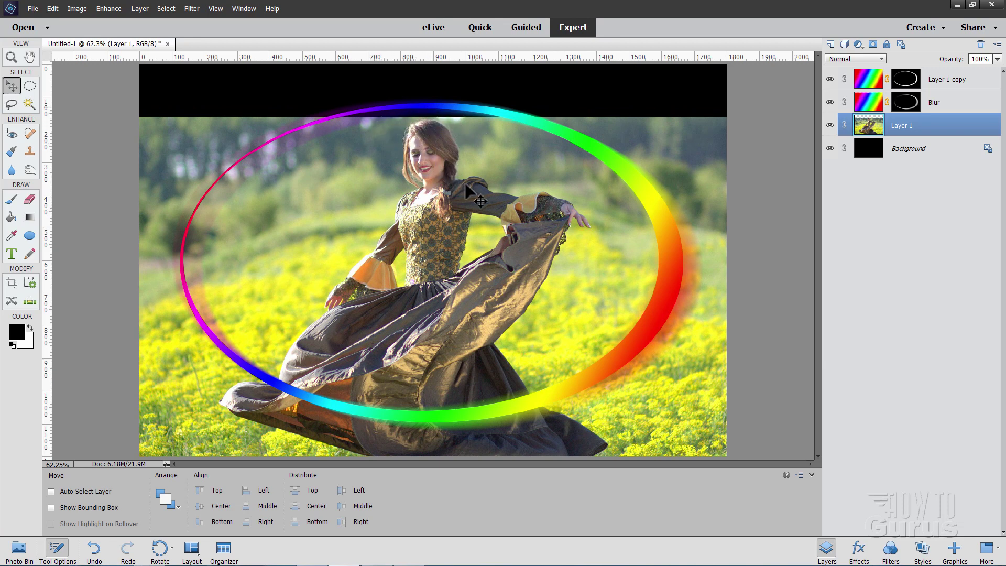
{"action": "left_click_drag", "start_coordinate": [464, 199], "coordinate": [464, 191]}
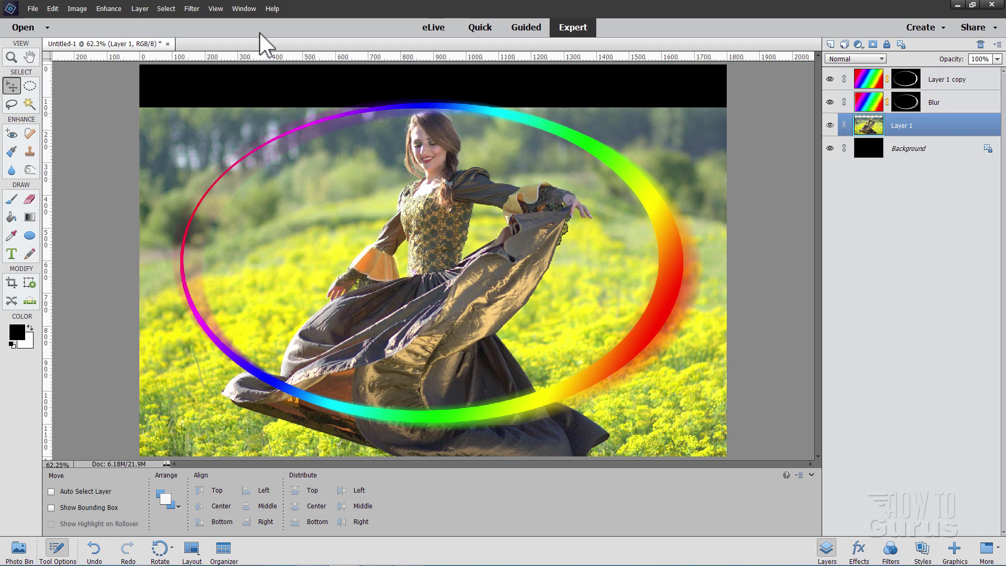
Load the saved elliptical selection and add it as a layer mask on Layer 1.
{"action": "left_click", "coordinate": [166, 9]}
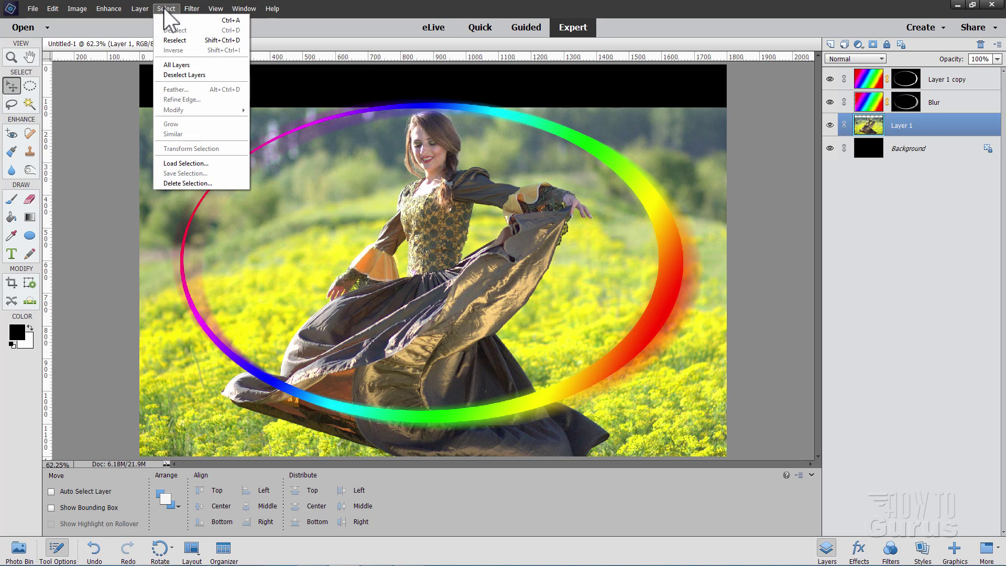
{"action": "left_click", "coordinate": [191, 163]}
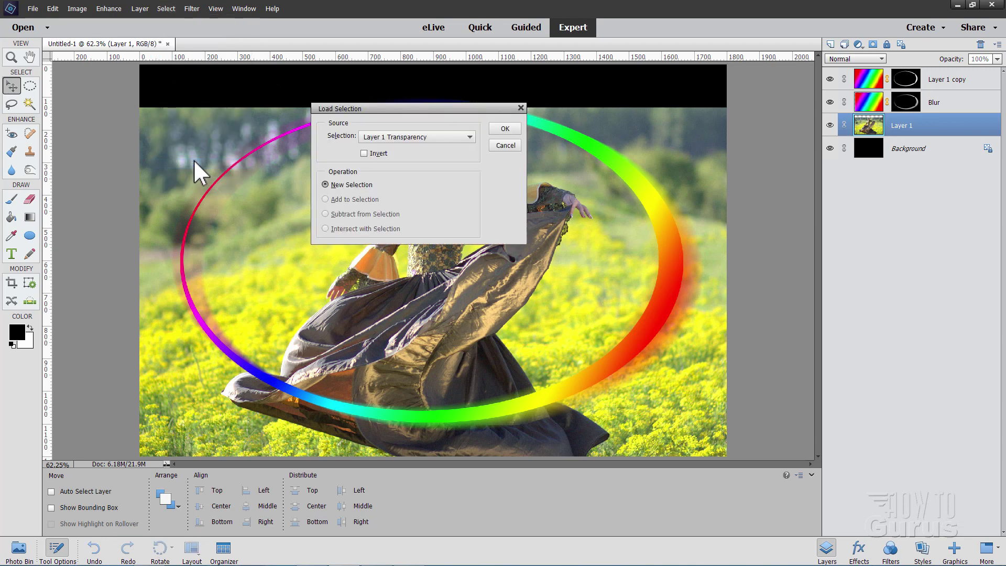
{"action": "left_click", "coordinate": [445, 136]}
{"action": "left_click", "coordinate": [381, 163]}
{"action": "left_click", "coordinate": [507, 129]}
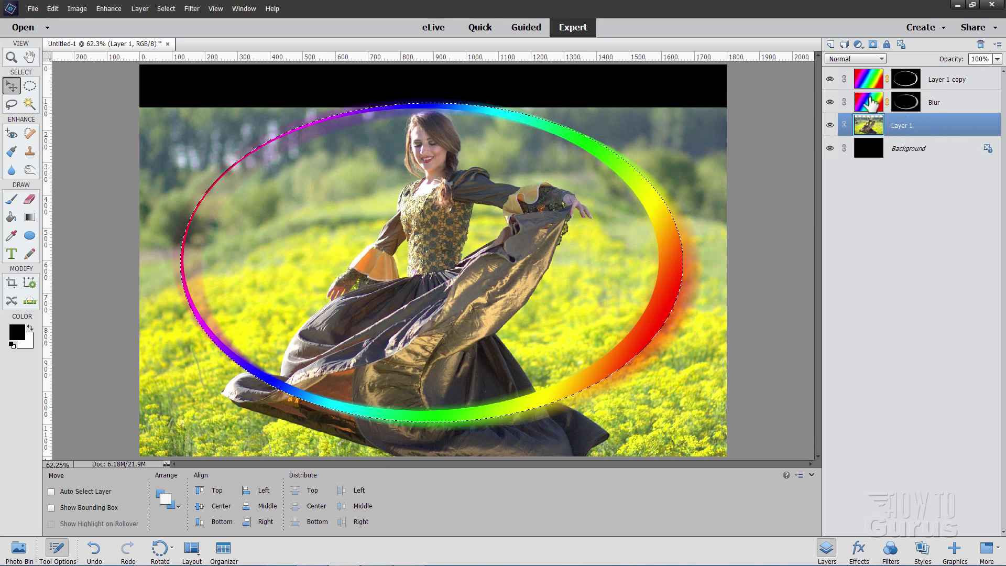
{"action": "left_click", "coordinate": [873, 45]}
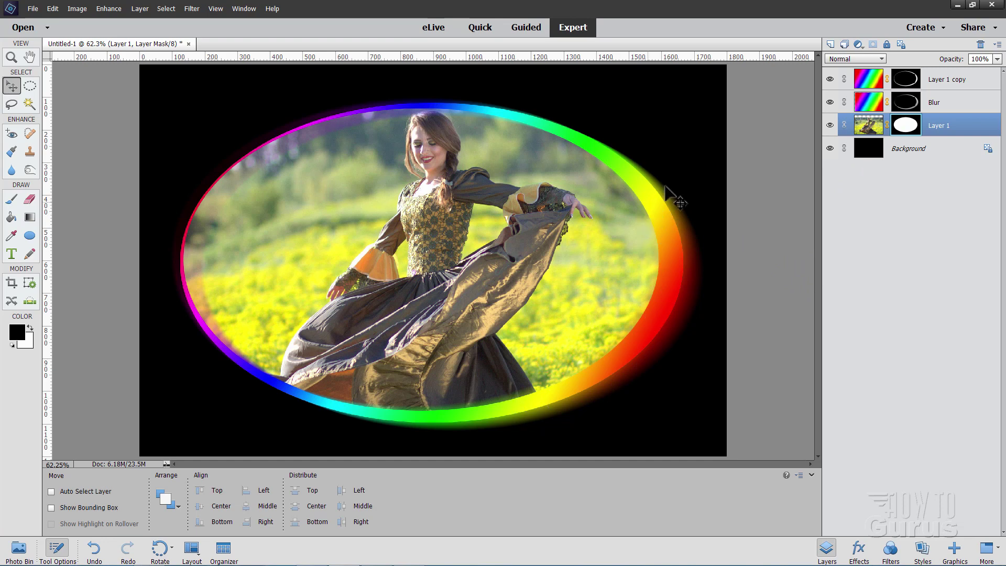
Apply the Wacky Metallic style from the Bevels category to the Layer 1 copy ring.
{"action": "left_click", "coordinate": [946, 86]}
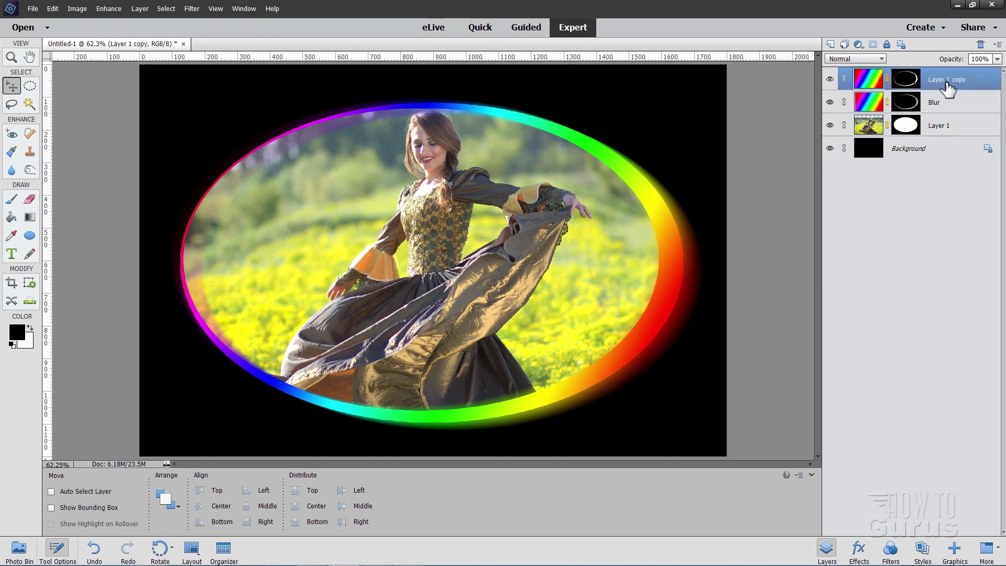
{"action": "left_click", "coordinate": [897, 80]}
{"action": "left_click", "coordinate": [925, 551]}
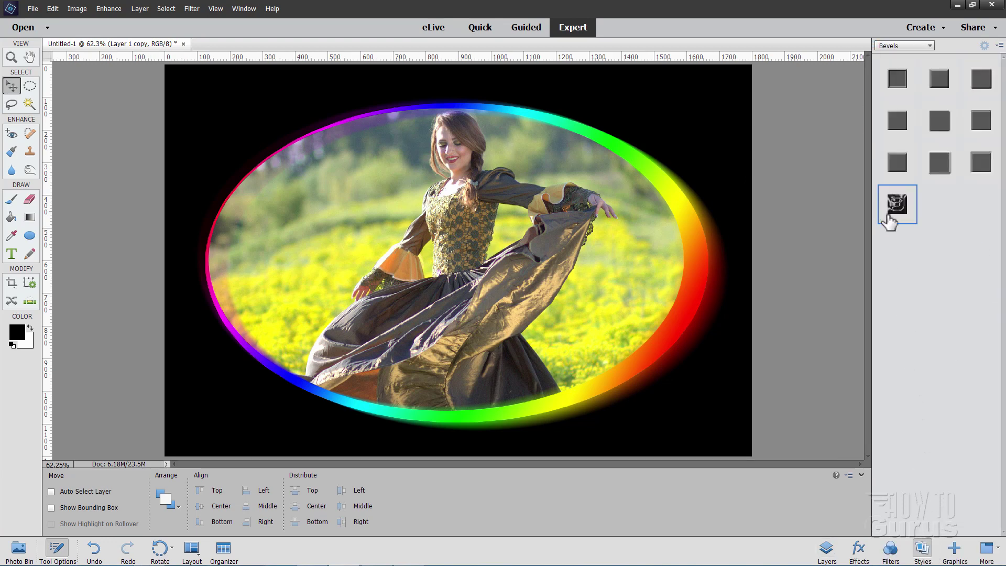
{"action": "left_click", "coordinate": [900, 45]}
{"action": "left_click", "coordinate": [892, 54]}
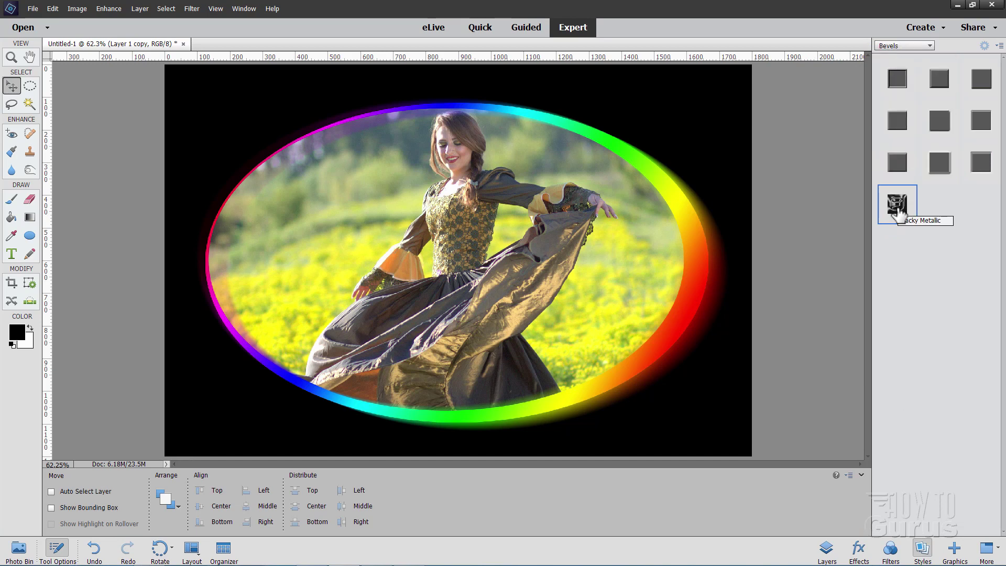
{"action": "left_click", "coordinate": [897, 206]}
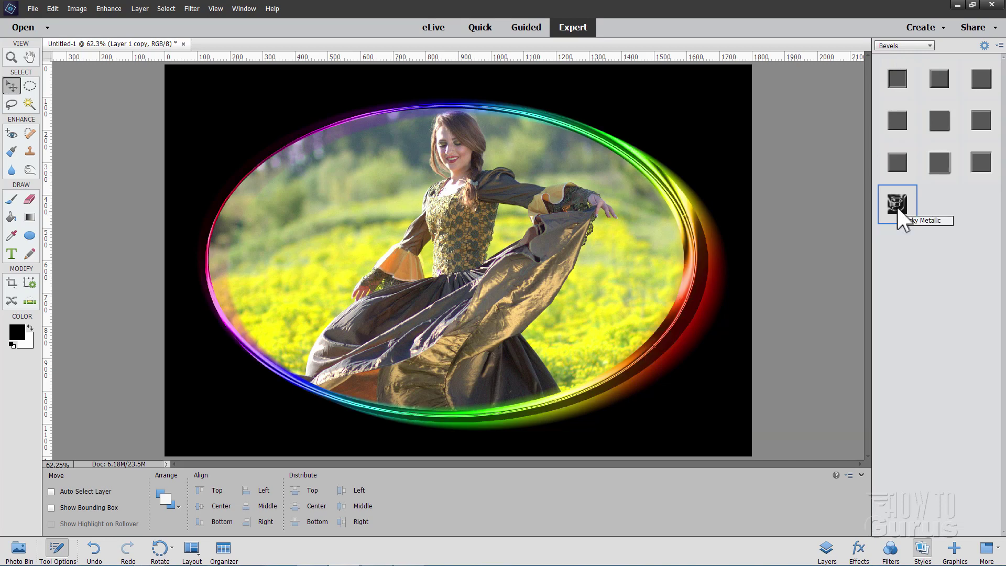
{"action": "left_click", "coordinate": [828, 551]}
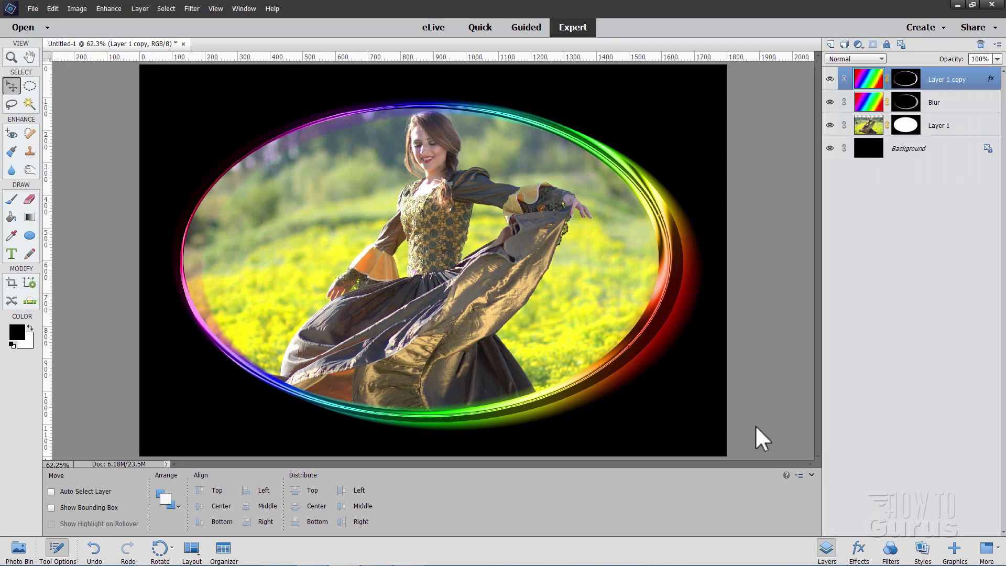